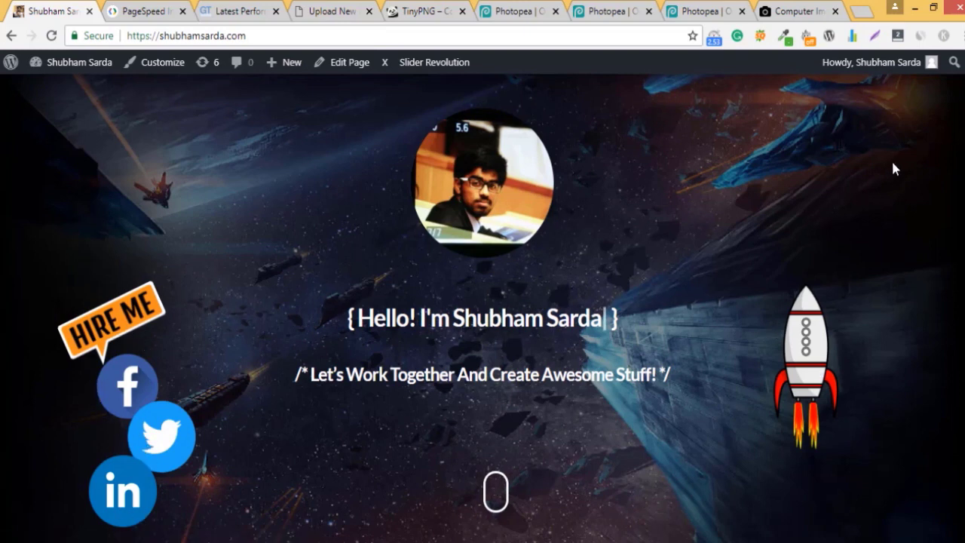
Scroll down and back up through the open site performance report
scroll(482, 301, "down", 6)
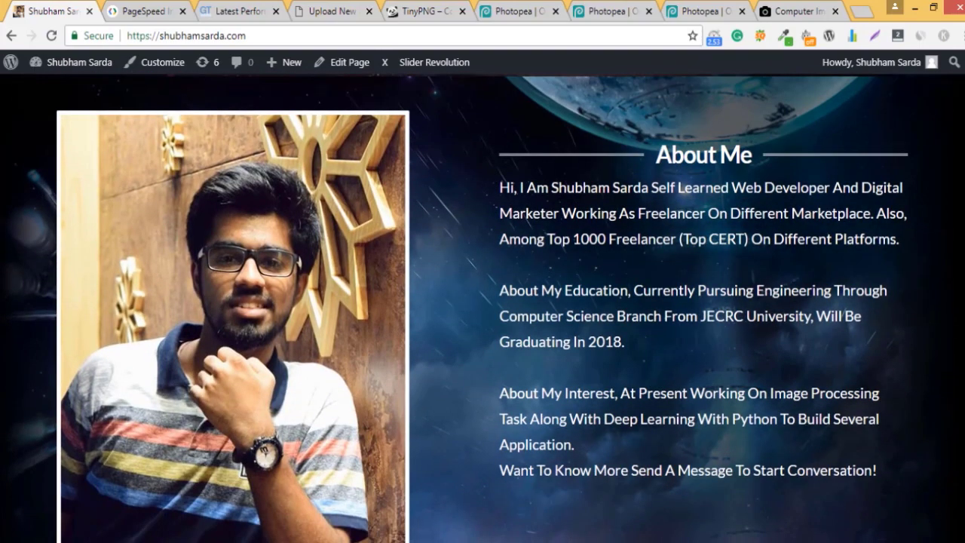
scroll(483, 301, "down", 8)
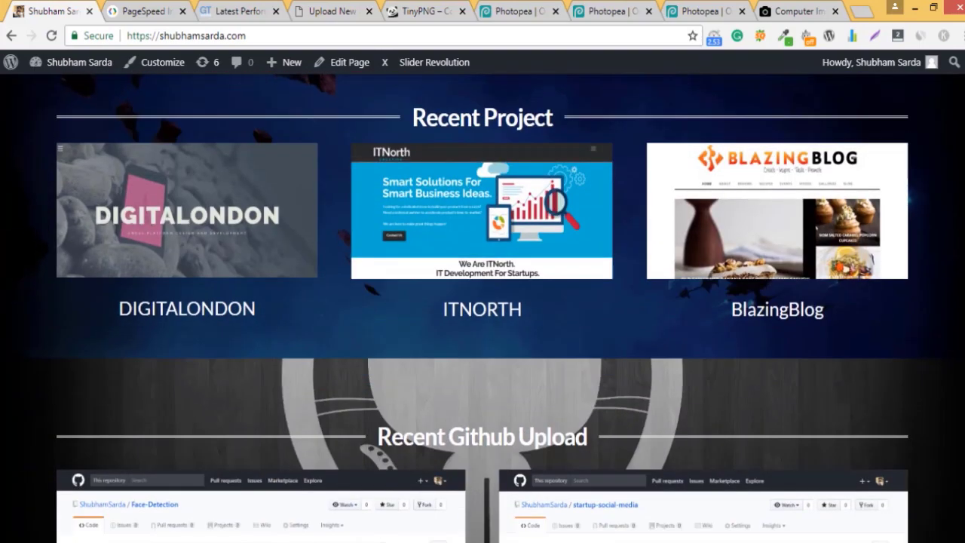
scroll(483, 302, "down", 5)
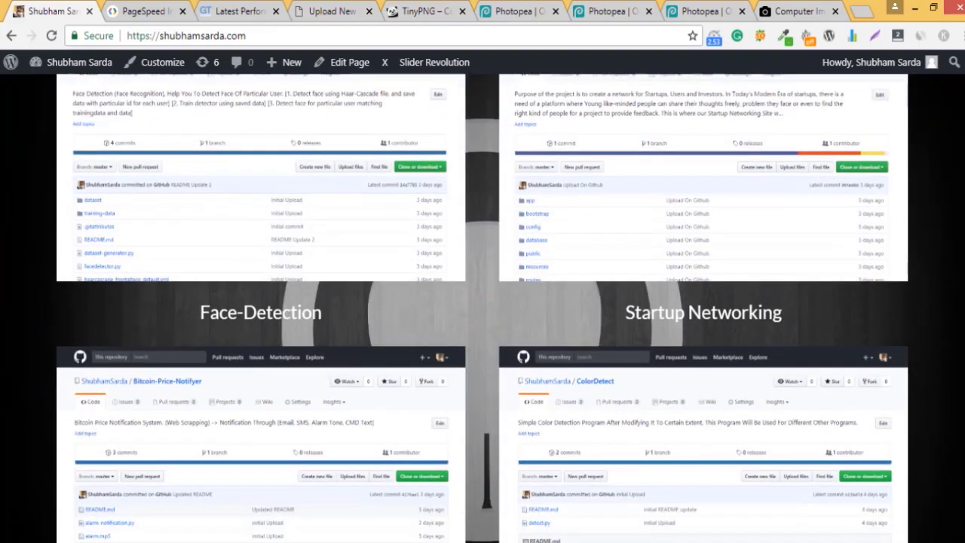
scroll(482, 302, "down", 5)
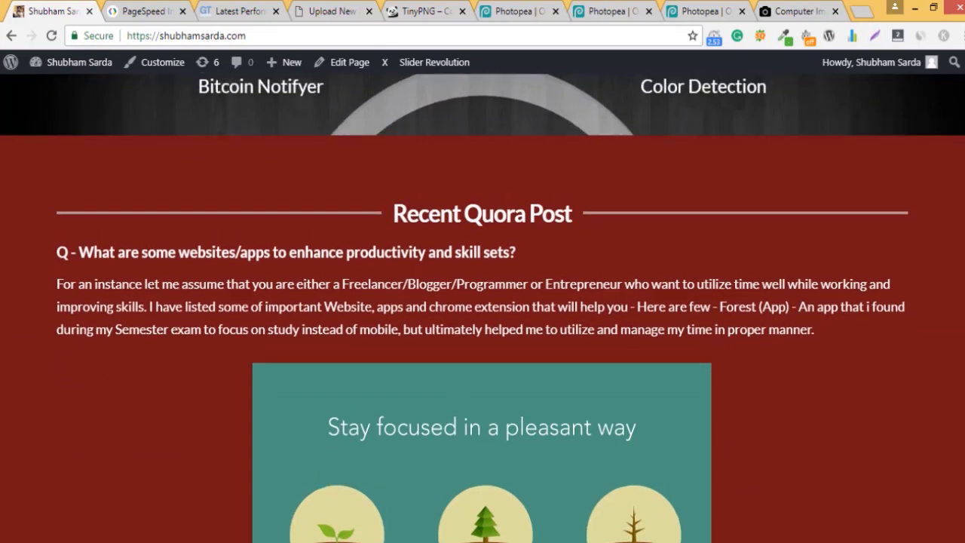
scroll(482, 302, "down", 5)
scroll(483, 302, "down", 5)
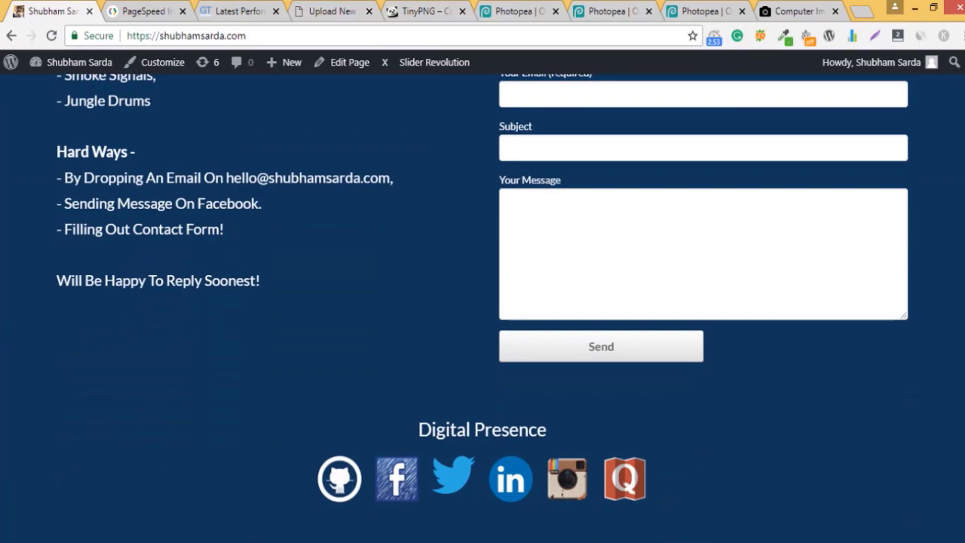
scroll(955, 269, "up", 20)
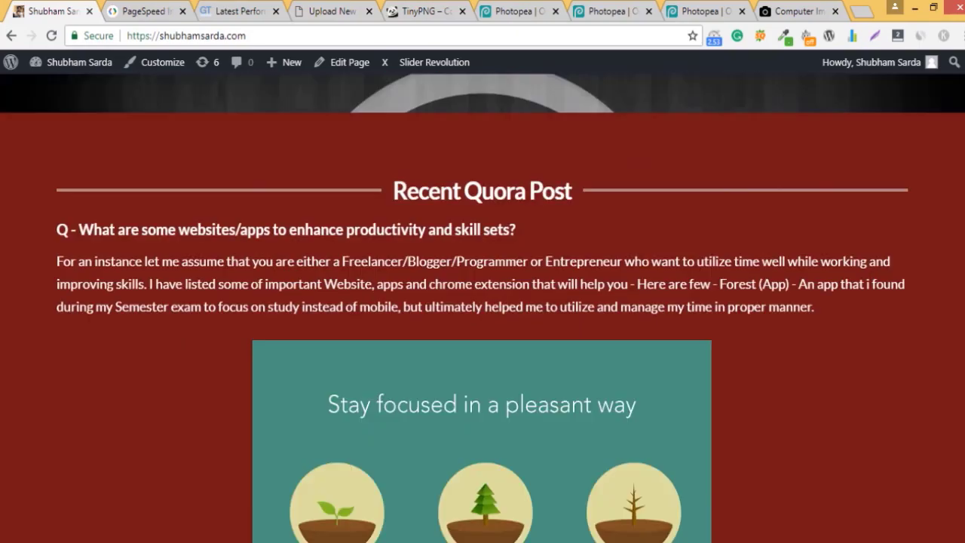
scroll(482, 302, "up", 5)
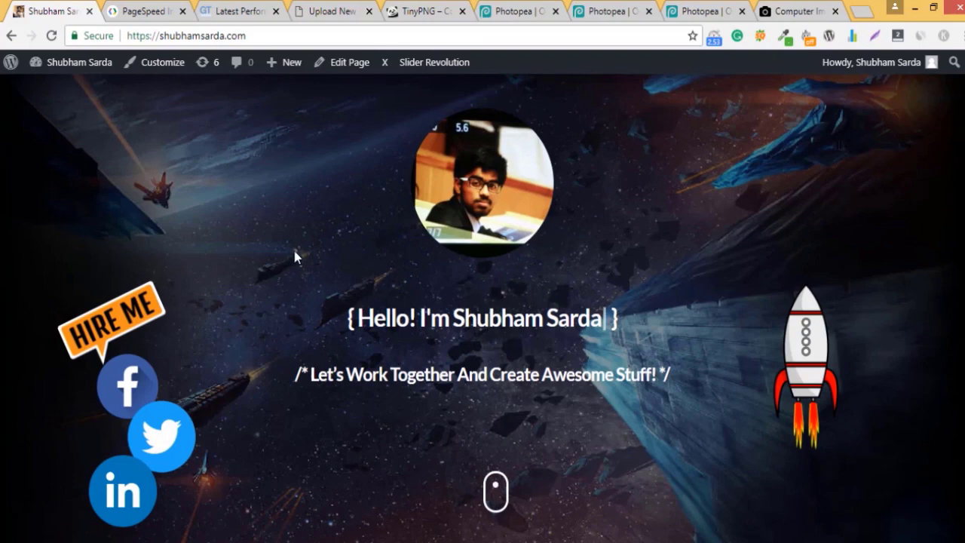
In PageSpeed Insights, circle the Optimize images suggestion and review its per-image savings list
left_click(142, 10)
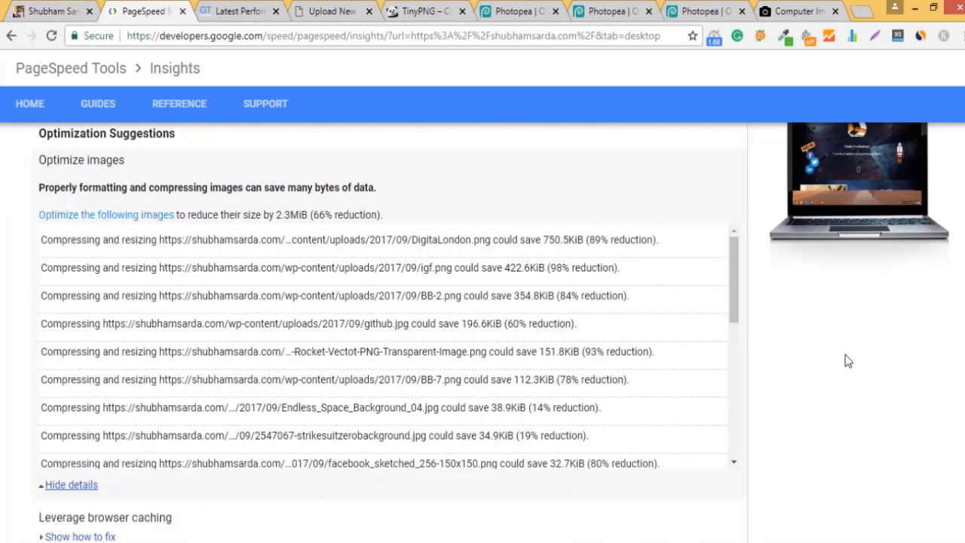
scroll(276, 226, "up", 1)
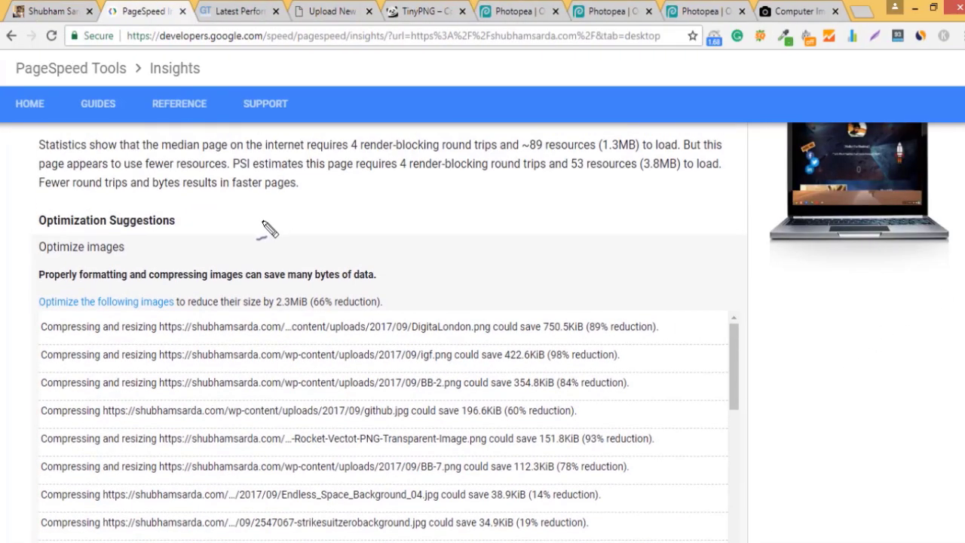
mouse_move(139, 235)
left_mouse_down()
mouse_move(15, 245)
mouse_move(125, 245)
left_mouse_up()
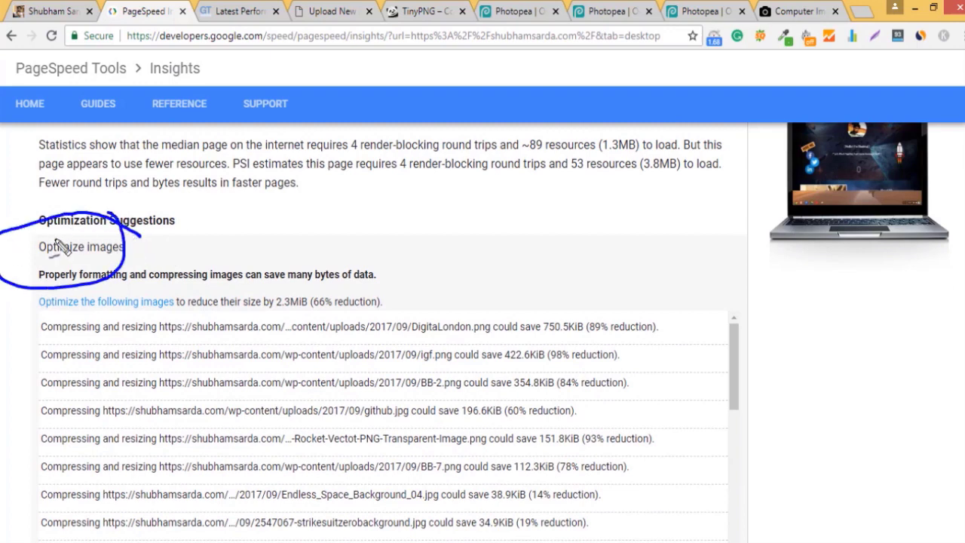
scroll(739, 393, "down", 1)
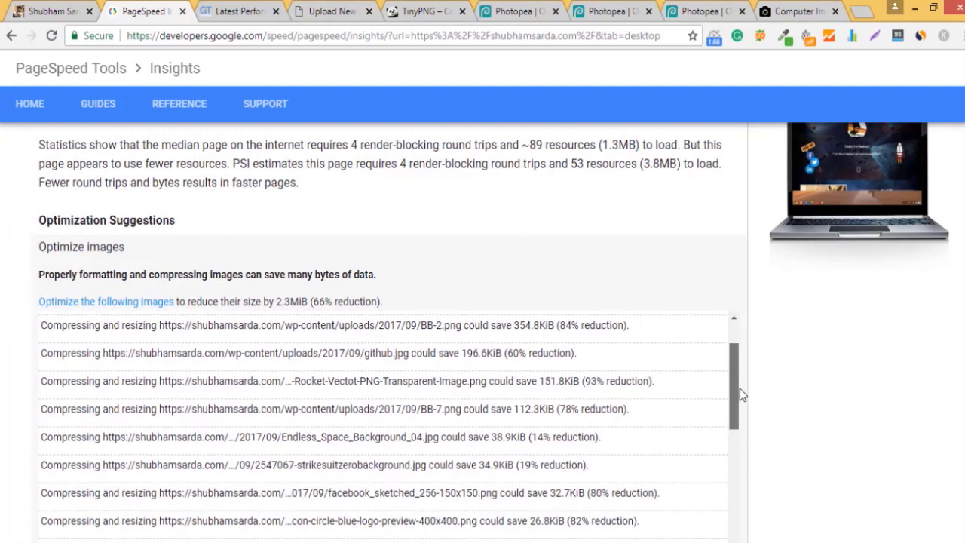
scroll(739, 407, "down", 4)
scroll(727, 452, "up", 2)
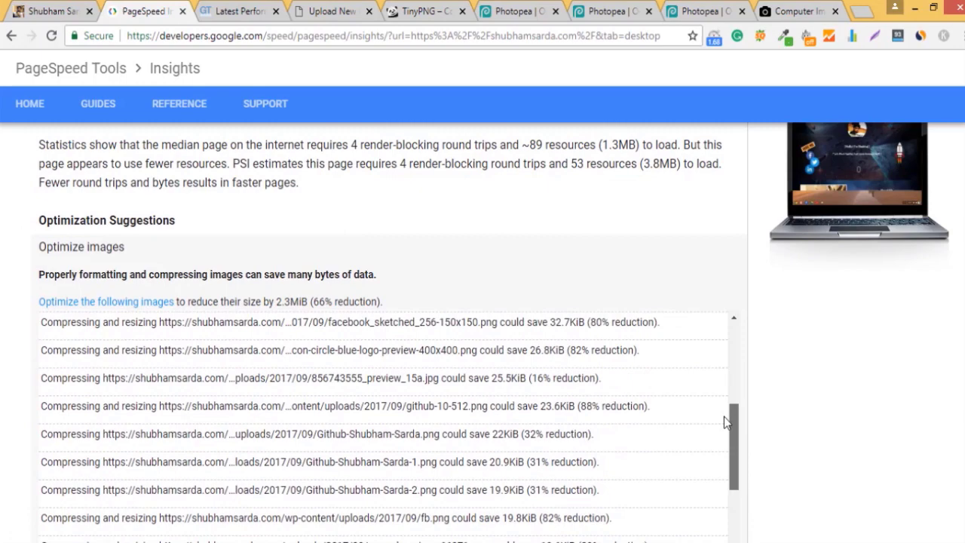
scroll(723, 422, "up", 5)
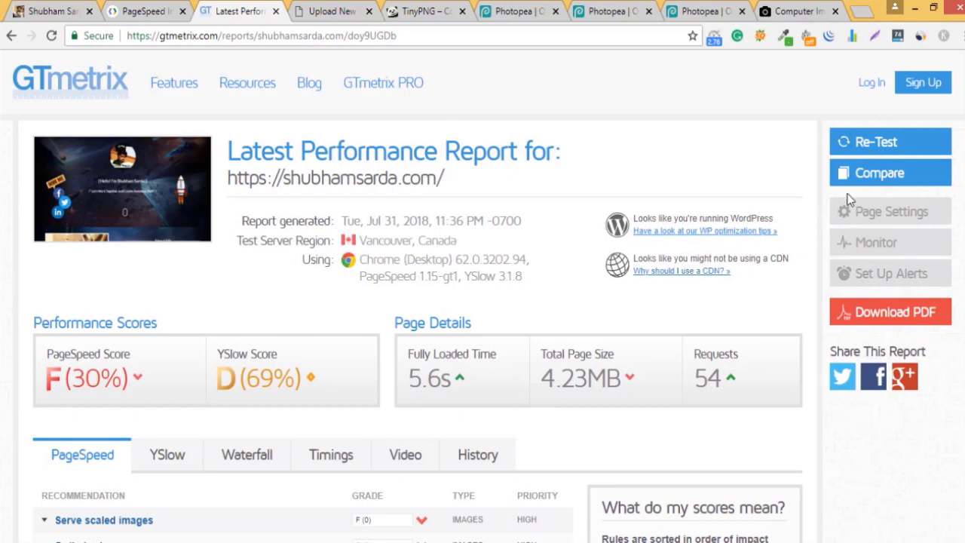
Expand GTmetrix's Optimize images recommendation (232.3KiB, 11% savings), then go to the Unsplash homepage
scroll(890, 189, "down", 2)
scroll(959, 167, "down", 4)
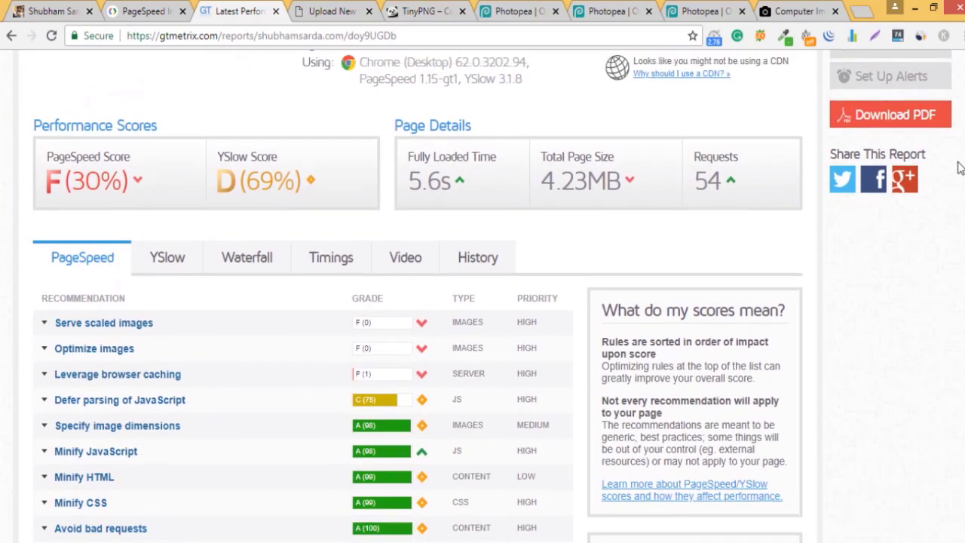
left_click(428, 349)
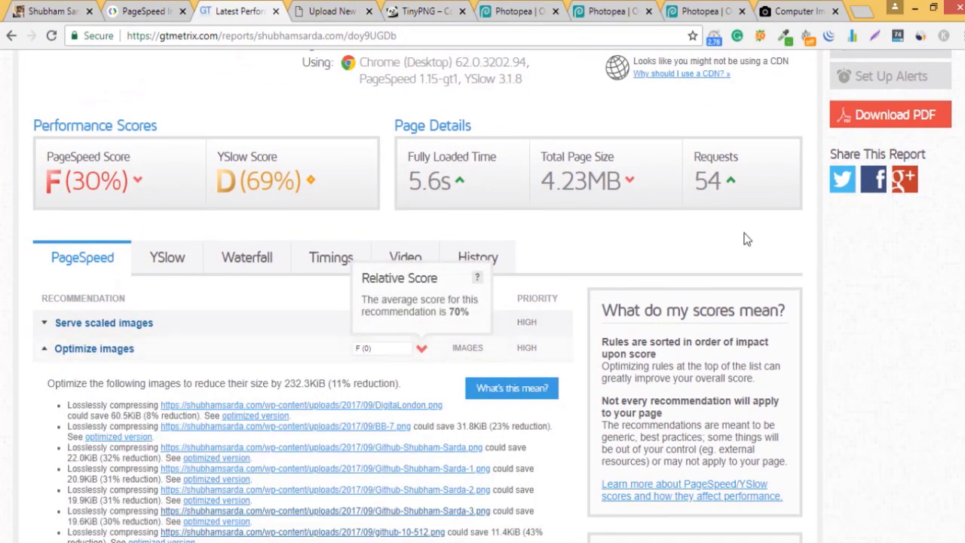
scroll(961, 203, "down", 4)
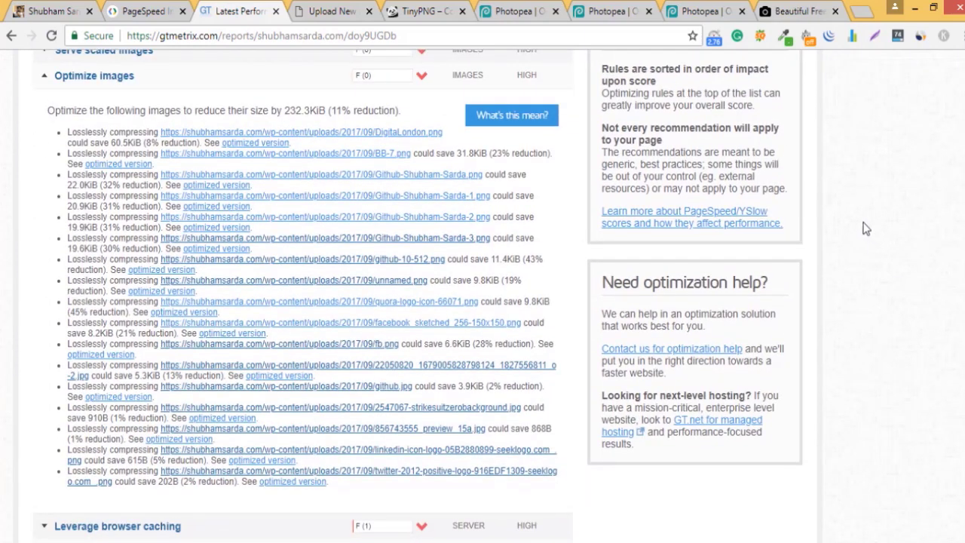
left_click(800, 13)
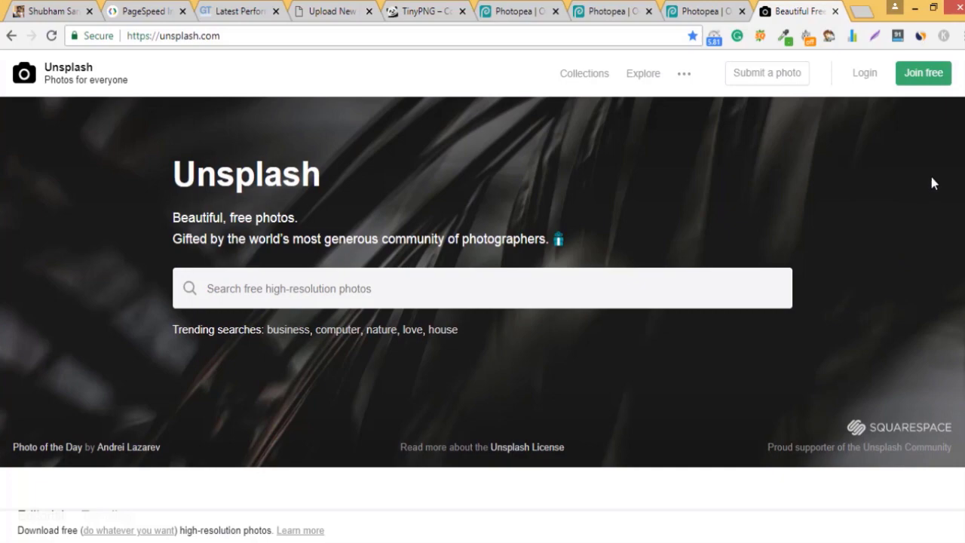
Search Unsplash for the trending term 'computer' and browse the 3,162 free results
scroll(939, 173, "down", 3)
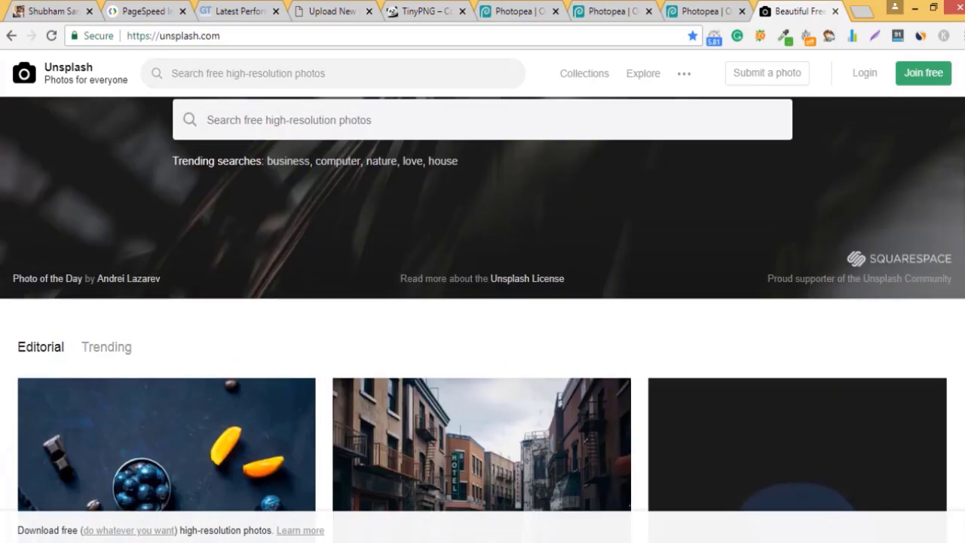
scroll(482, 317, "up", 3)
scroll(482, 317, "down", 10)
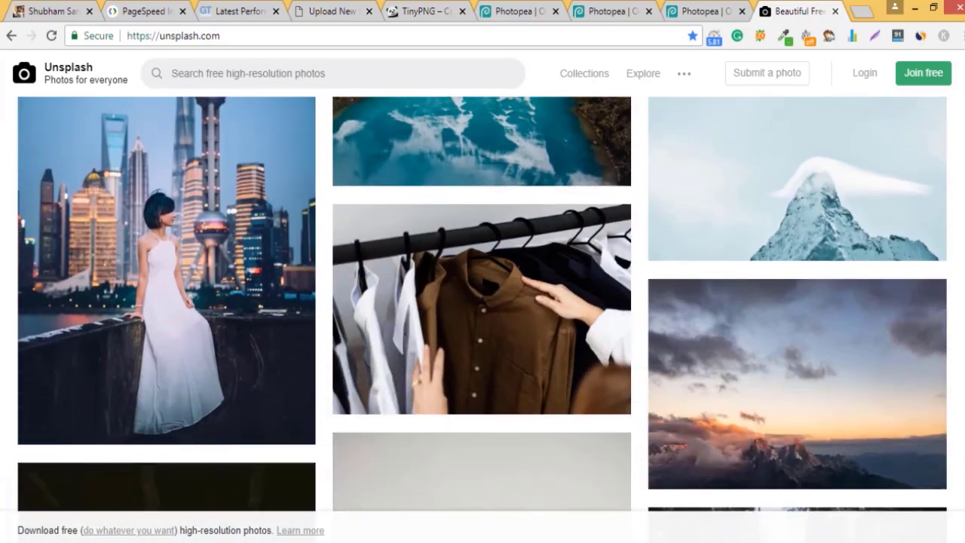
scroll(483, 306, "down", 15)
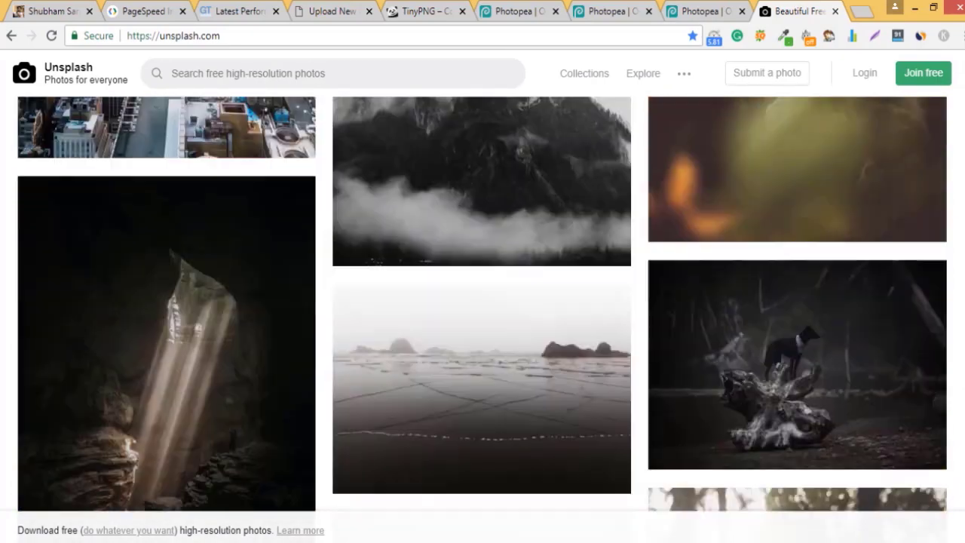
scroll(962, 176, "down", 15)
scroll(961, 176, "up", 20)
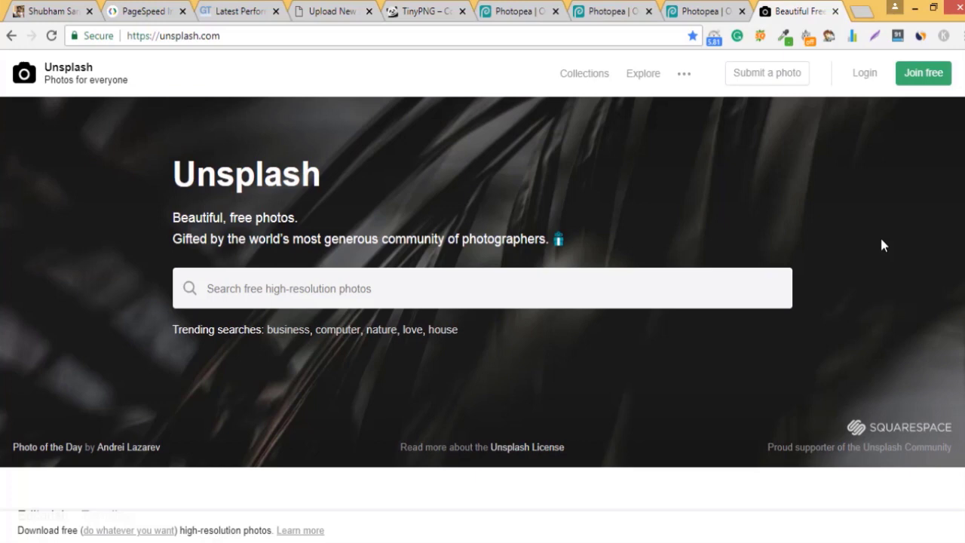
left_click(337, 330)
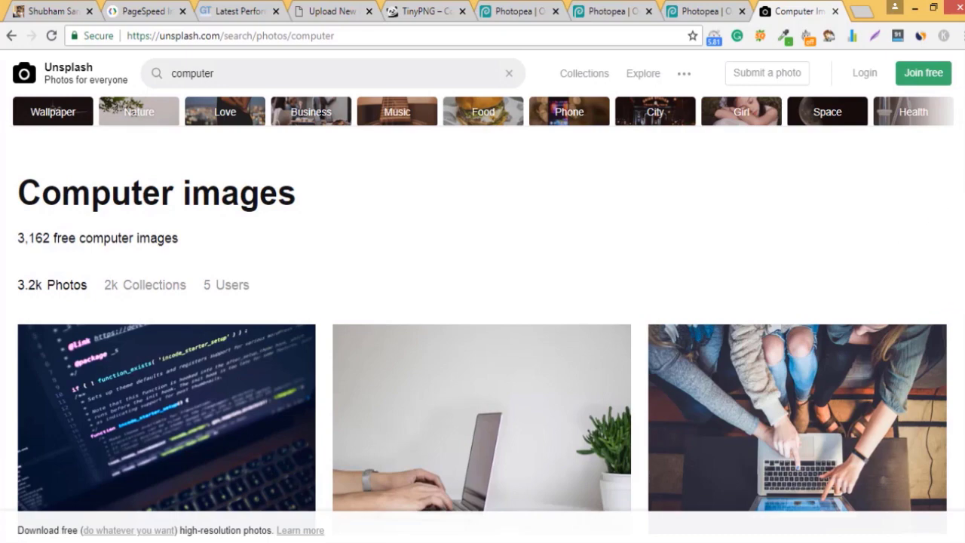
scroll(483, 316, "down", 15)
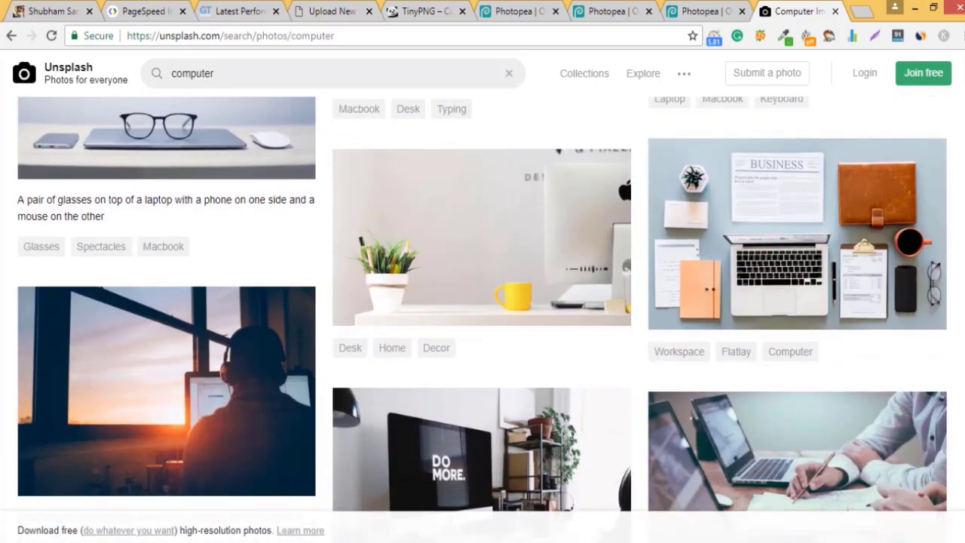
scroll(483, 316, "down", 1)
scroll(482, 317, "up", 15)
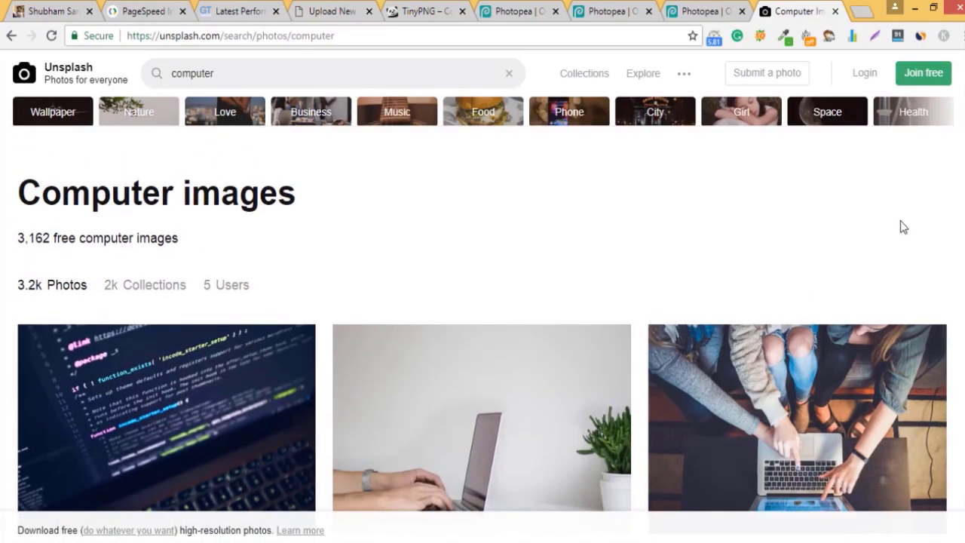
Check SimilarWeb traffic stats and similar sites for unsplash.com, then close the panel
left_click(920, 37)
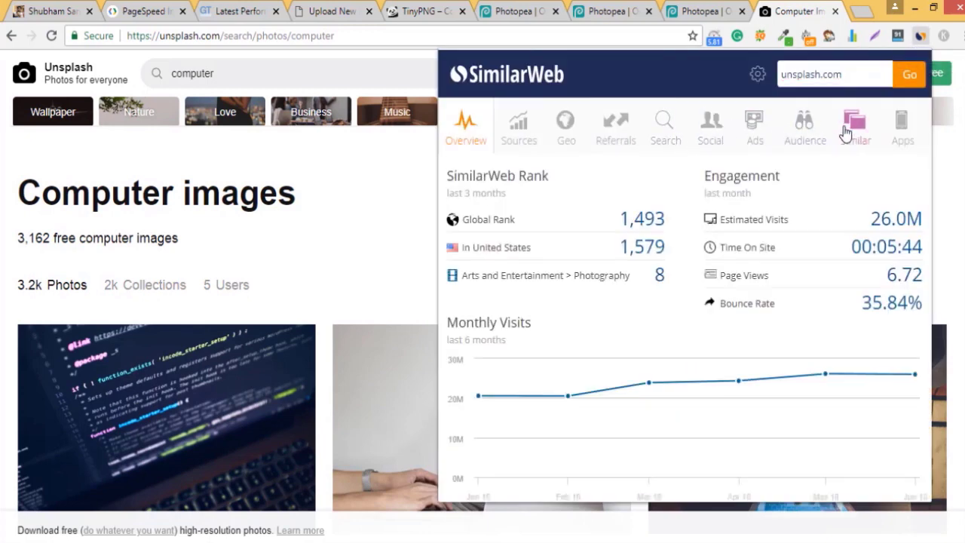
left_click(846, 132)
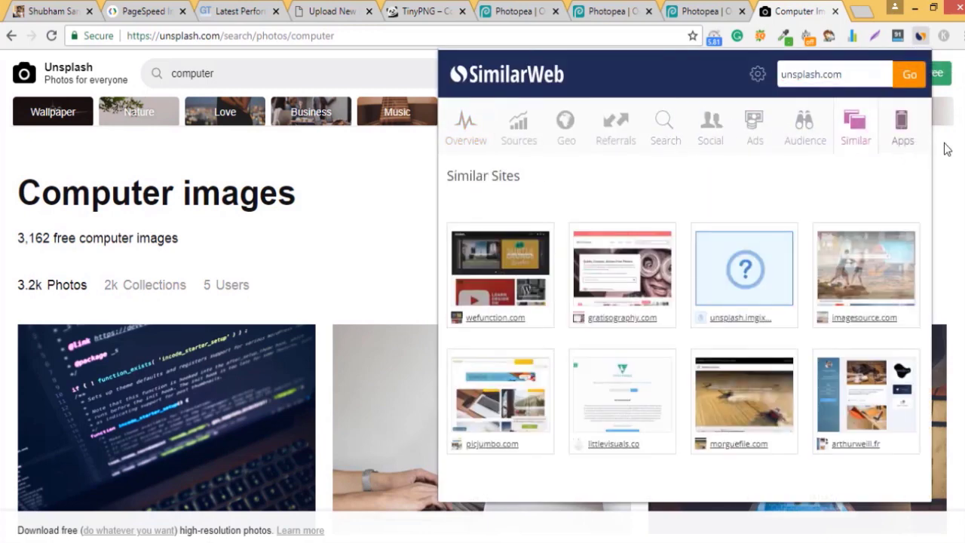
left_click(943, 184)
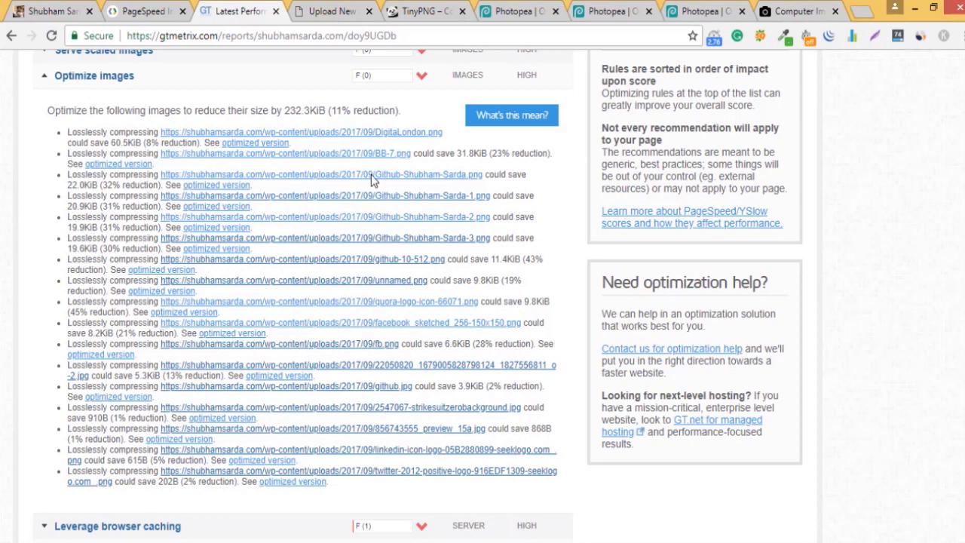
Go to the live Shubham Sarda website and scroll down to its Digital Presence footer
key("ctrl+shift+Tab")
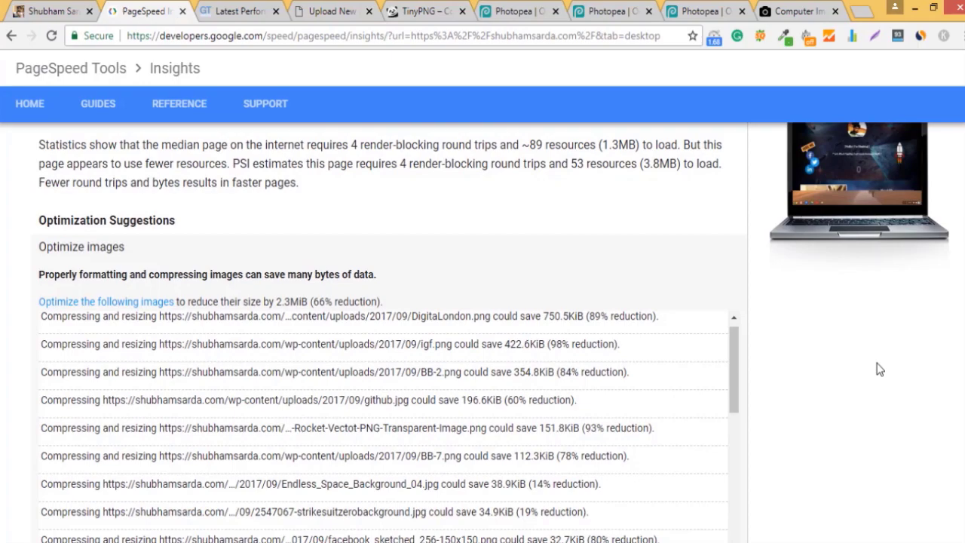
left_click(42, 8)
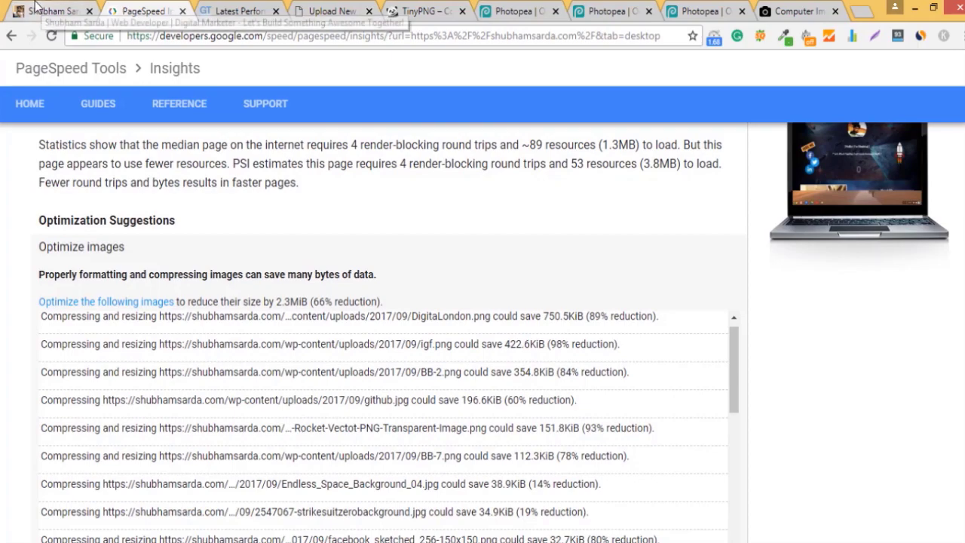
scroll(963, 519, "down", 15)
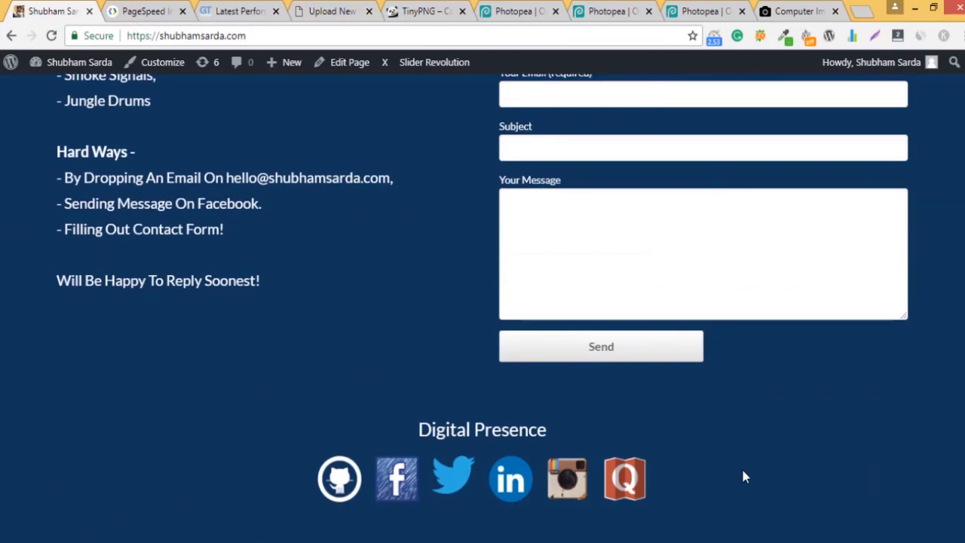
Open the GitHub icon image in a new tab and annotate its 60x60 display size
right_click(343, 466)
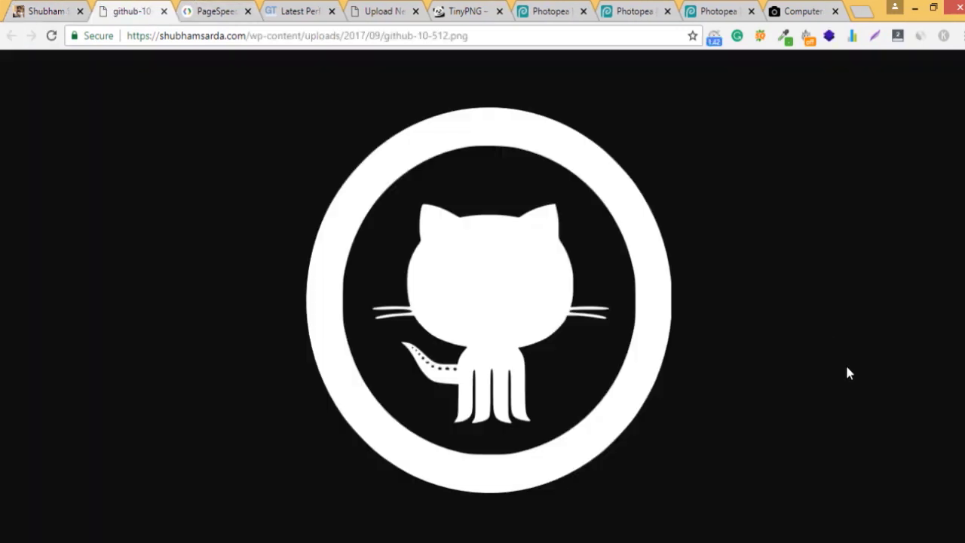
left_click(42, 6)
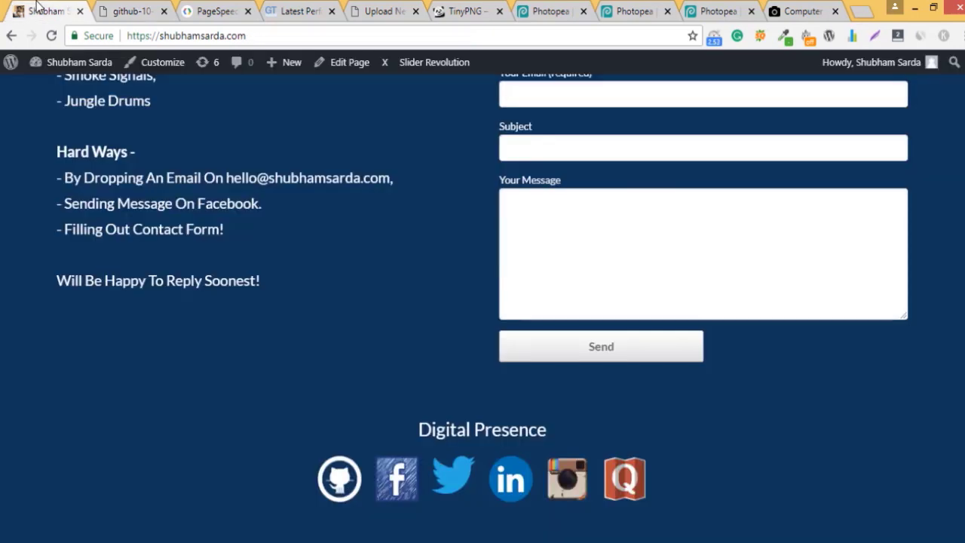
left_click_drag(279, 448, 302, 467)
mouse_move(233, 415)
left_mouse_down()
mouse_move(283, 407)
mouse_move(273, 419)
mouse_move(303, 387)
left_mouse_up()
left_click_drag(309, 348, 344, 345)
left_click_drag(243, 456, 369, 345)
mouse_move(363, 264)
left_mouse_down()
mouse_move(372, 273)
mouse_move(411, 251)
mouse_move(478, 168)
mouse_move(504, 161)
mouse_move(356, 320)
left_mouse_up()
left_click_drag(367, 247, 302, 300)
left_click_drag(277, 293, 302, 302)
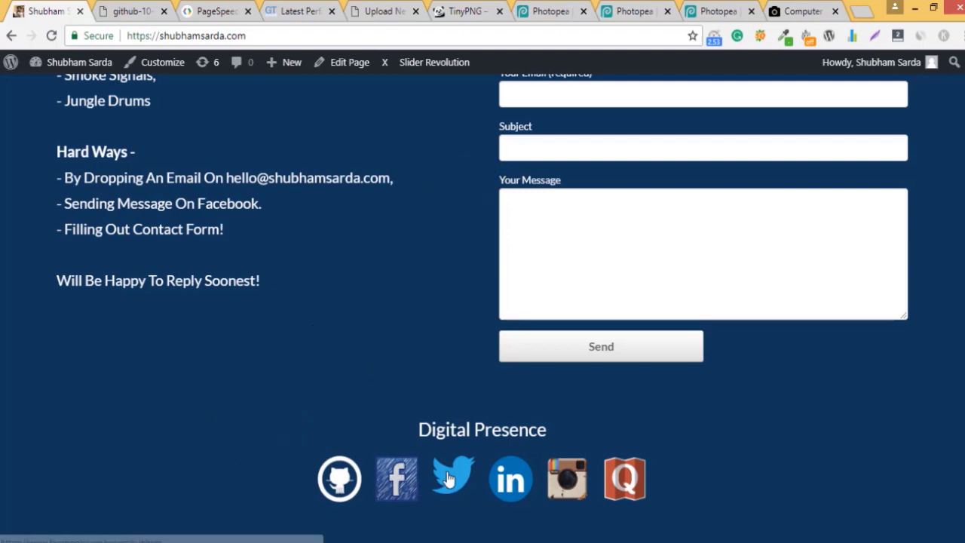
Open the Instagram icon image in a new tab, then return to the PageSpeed Insights suggestions
right_click(575, 479)
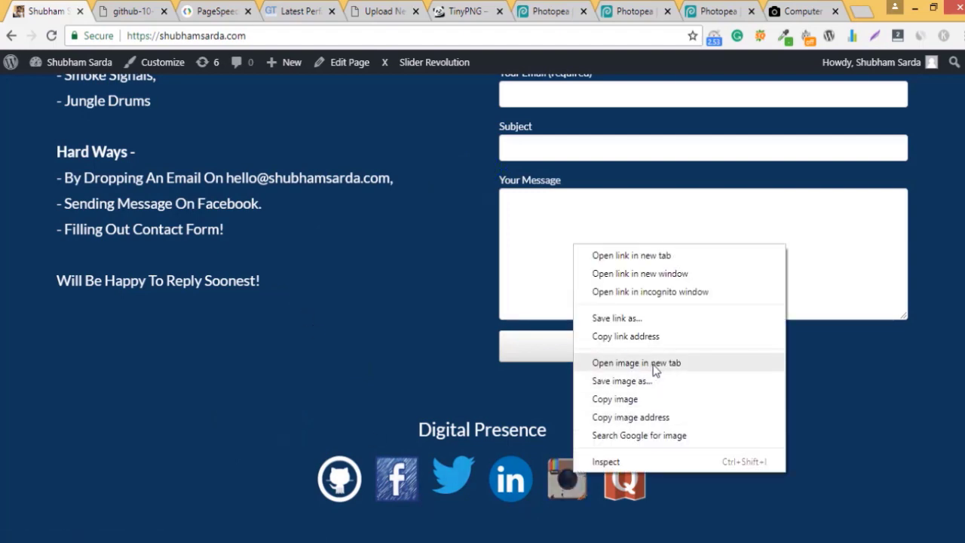
left_click(600, 365)
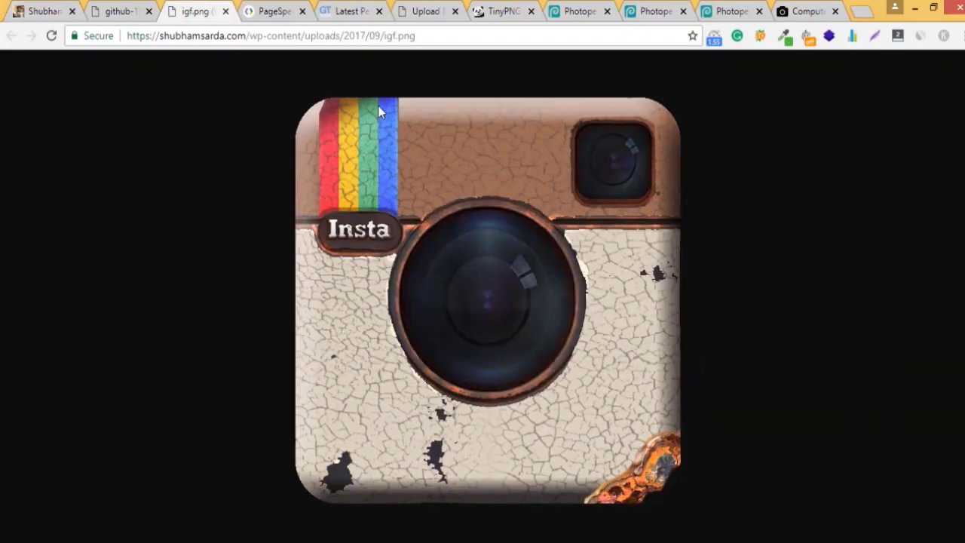
left_click(23, 9)
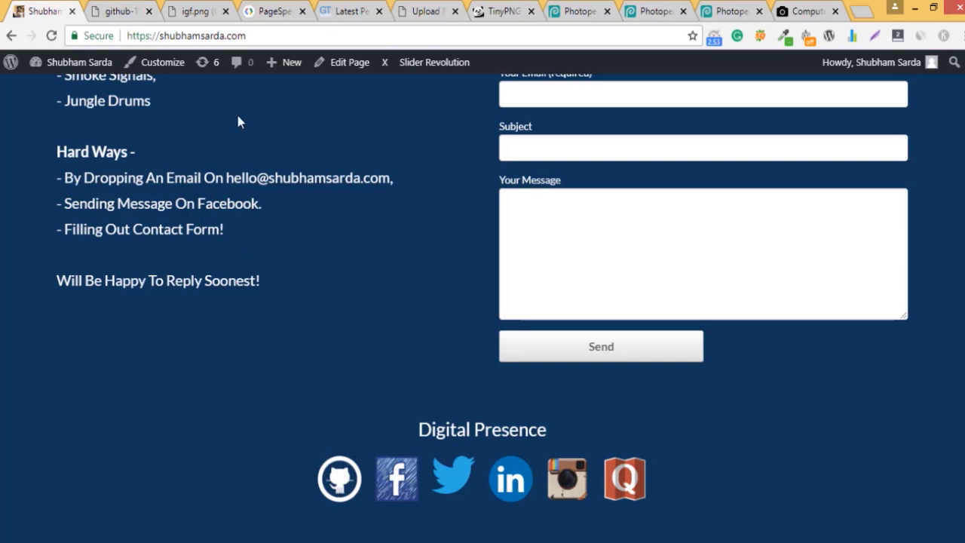
left_click(270, 11)
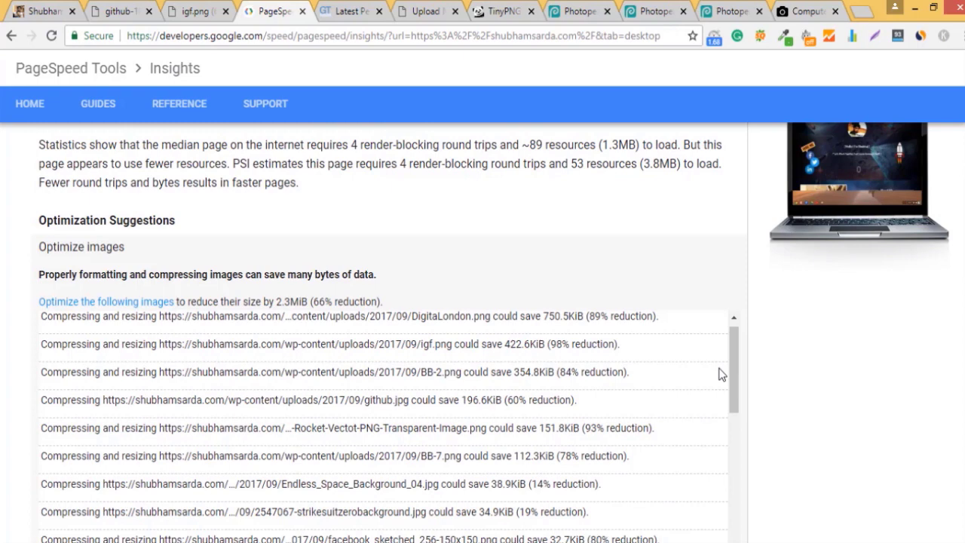
Draw two column dividers and label the columns Original, Resized and Compressed
left_click_drag(458, 151, 465, 297)
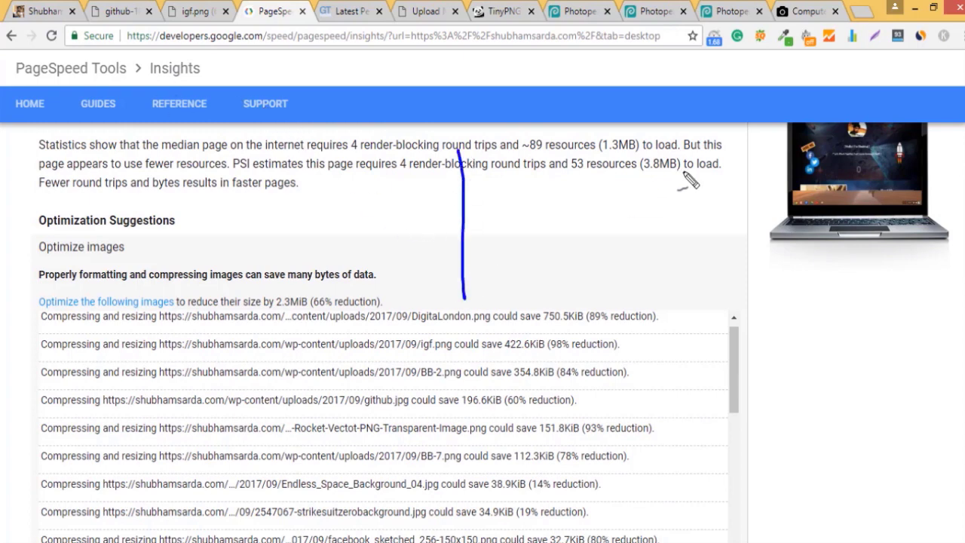
left_click_drag(635, 142, 648, 297)
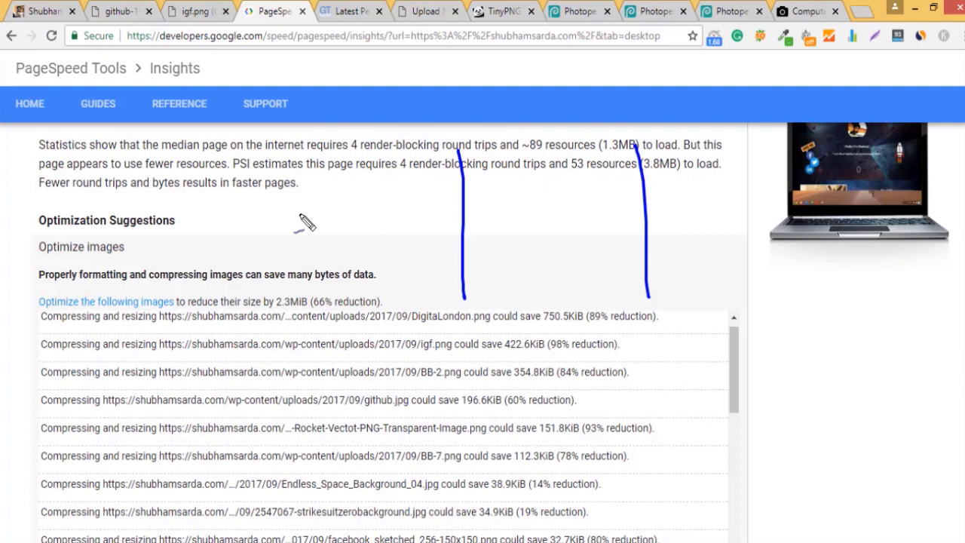
mouse_move(314, 243)
left_mouse_down()
mouse_move(355, 241)
mouse_move(429, 213)
left_mouse_up()
left_click(373, 190)
mouse_move(497, 202)
left_mouse_down()
mouse_move(521, 236)
mouse_move(561, 198)
mouse_move(572, 226)
mouse_move(564, 252)
mouse_move(602, 236)
mouse_move(592, 231)
mouse_move(605, 181)
left_mouse_up()
mouse_move(701, 181)
left_mouse_down()
mouse_move(685, 216)
mouse_move(762, 198)
left_mouse_up()
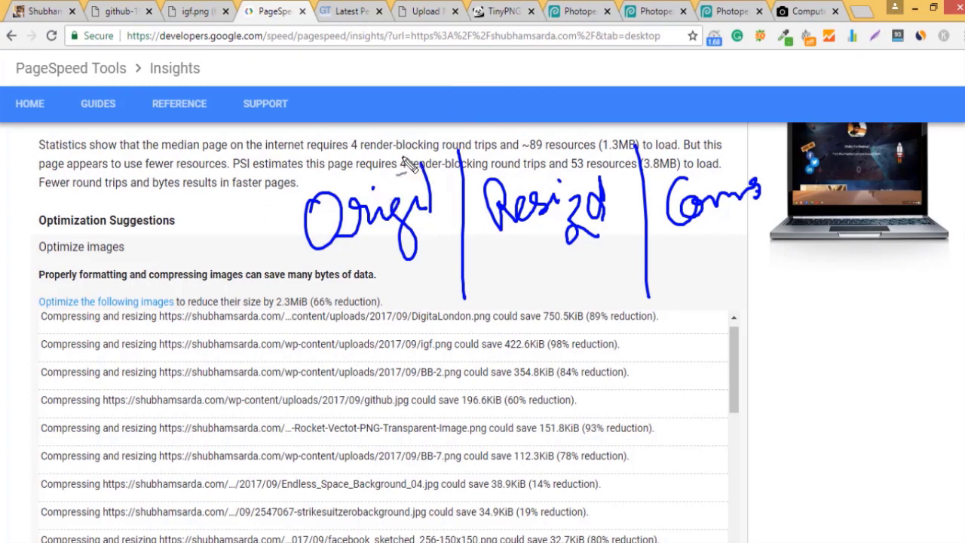
Draw arrows linking original to resized to compressed to the laptop, labelled server
mouse_move(383, 151)
left_mouse_down()
mouse_move(468, 92)
mouse_move(507, 133)
left_mouse_up()
left_click_drag(509, 100, 508, 134)
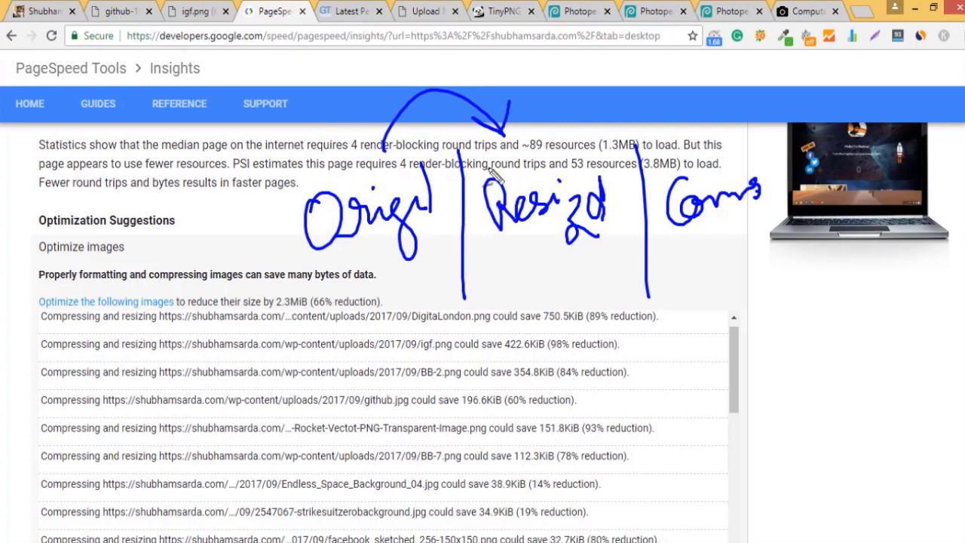
mouse_move(575, 279)
left_mouse_down()
mouse_move(672, 352)
mouse_move(719, 277)
mouse_move(700, 294)
mouse_move(738, 260)
left_mouse_up()
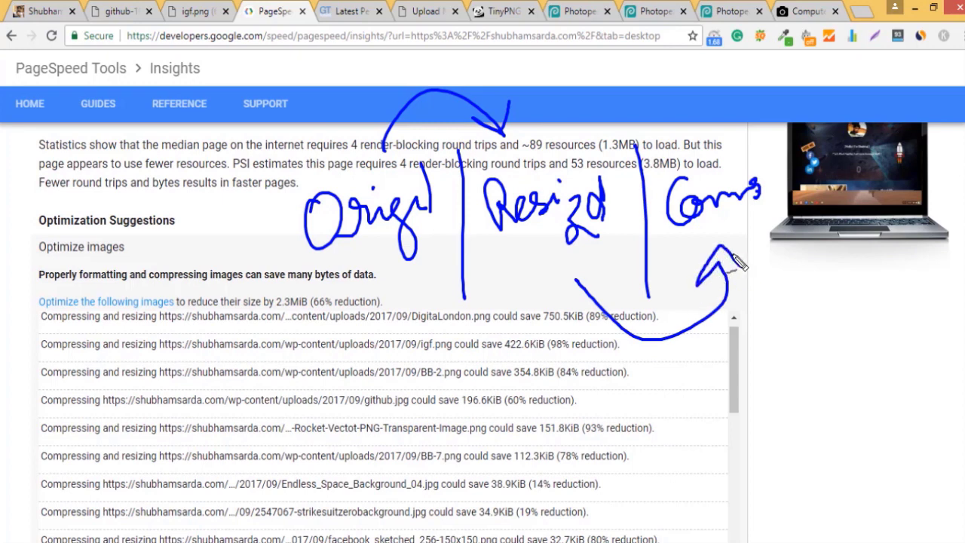
left_click_drag(735, 149, 830, 132)
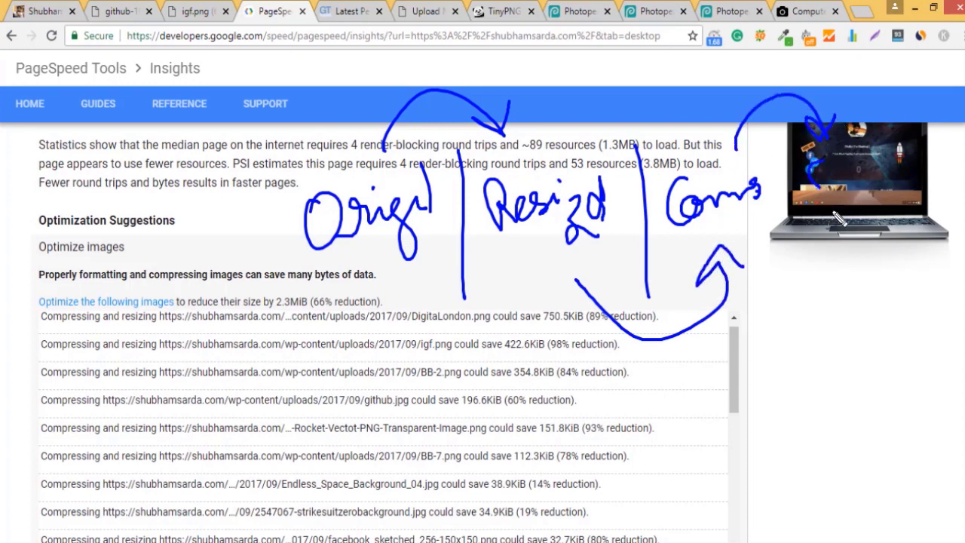
mouse_move(837, 219)
left_mouse_down()
mouse_move(873, 194)
mouse_move(913, 198)
mouse_move(912, 210)
left_mouse_up()
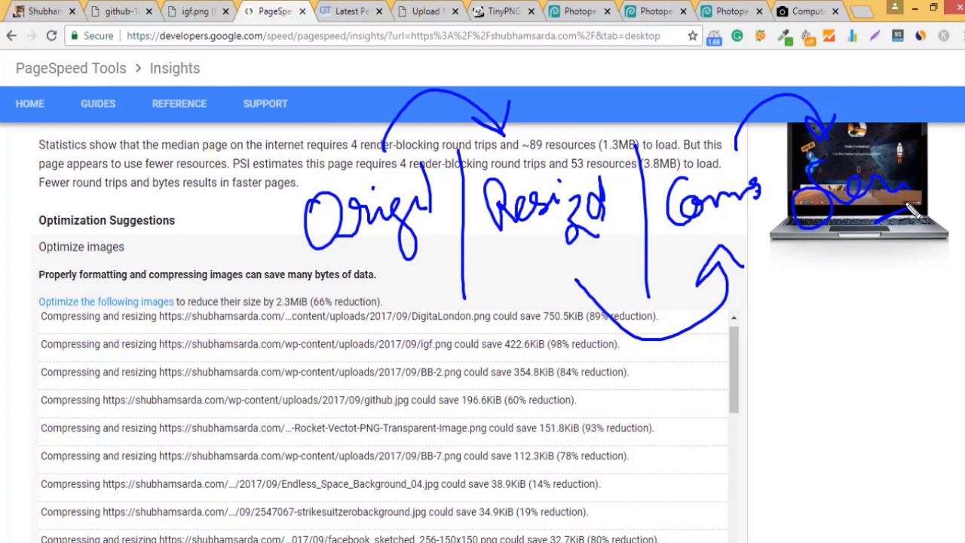
mouse_move(406, 191)
left_mouse_down()
mouse_move(430, 196)
mouse_move(329, 138)
mouse_move(390, 152)
mouse_move(608, 114)
mouse_move(752, 160)
mouse_move(741, 155)
mouse_move(771, 148)
mouse_move(747, 127)
left_mouse_up()
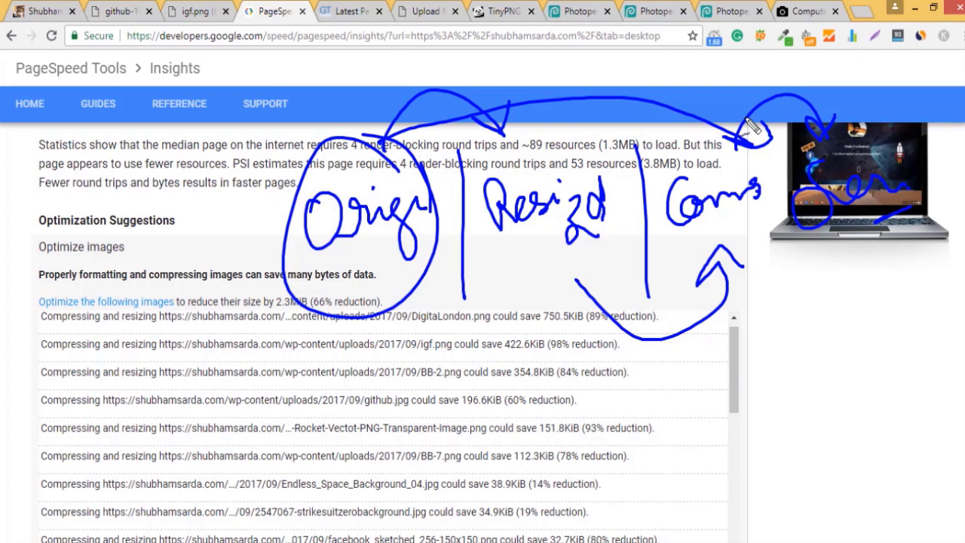
Clear the annotations and maximise the Shubham Website folder showing its 20 original images
key("ctrl+1")
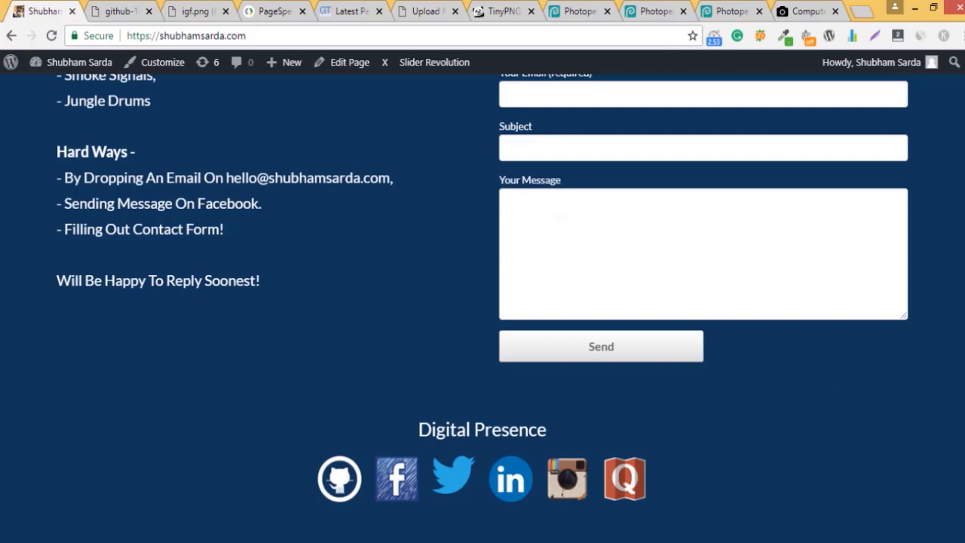
key("Home")
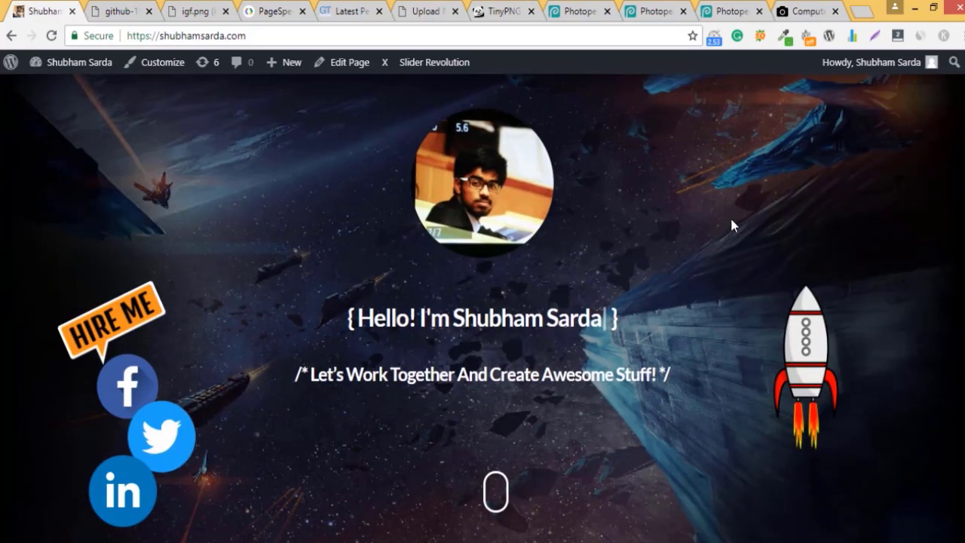
left_click(166, 540)
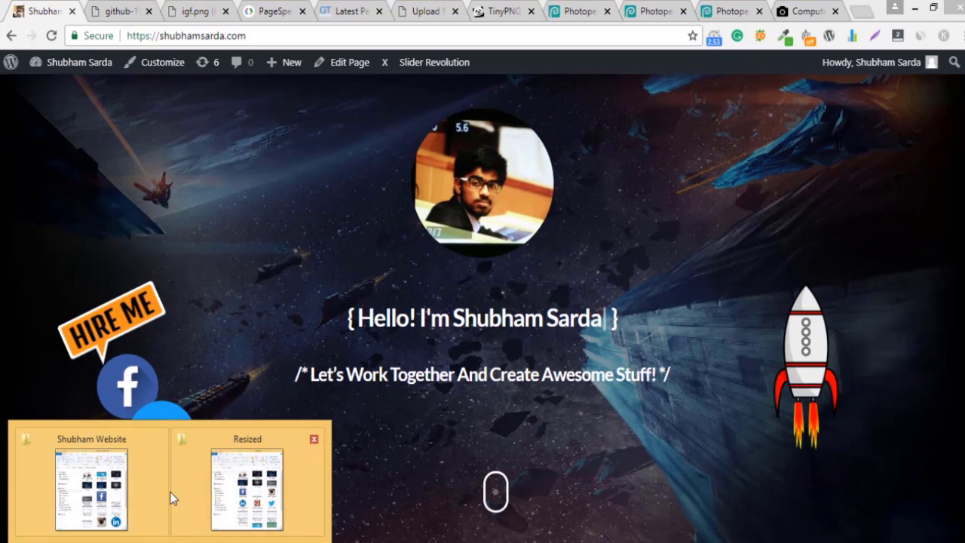
left_click(110, 512)
left_click(441, 12)
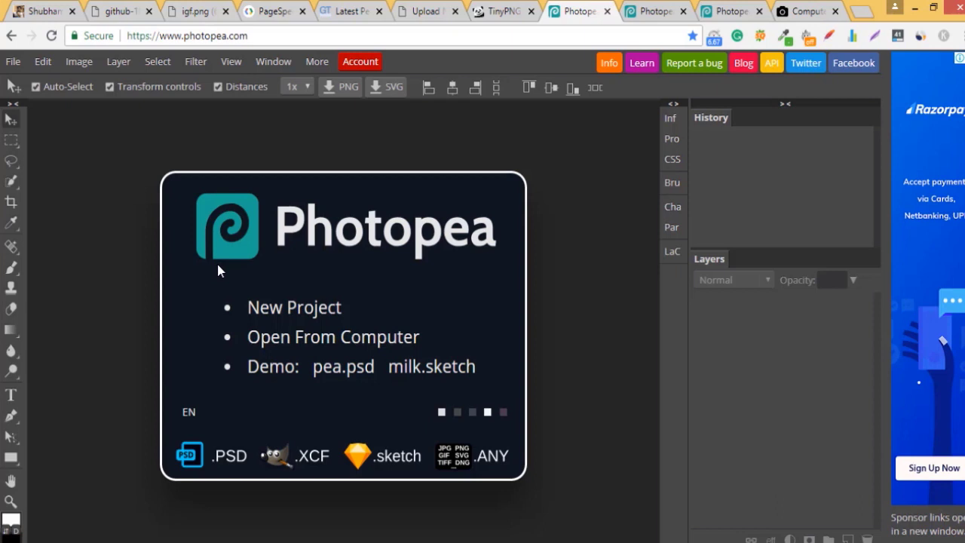
Create a new 60×60 pixel Photopea project
left_click(14, 63)
left_click(34, 87)
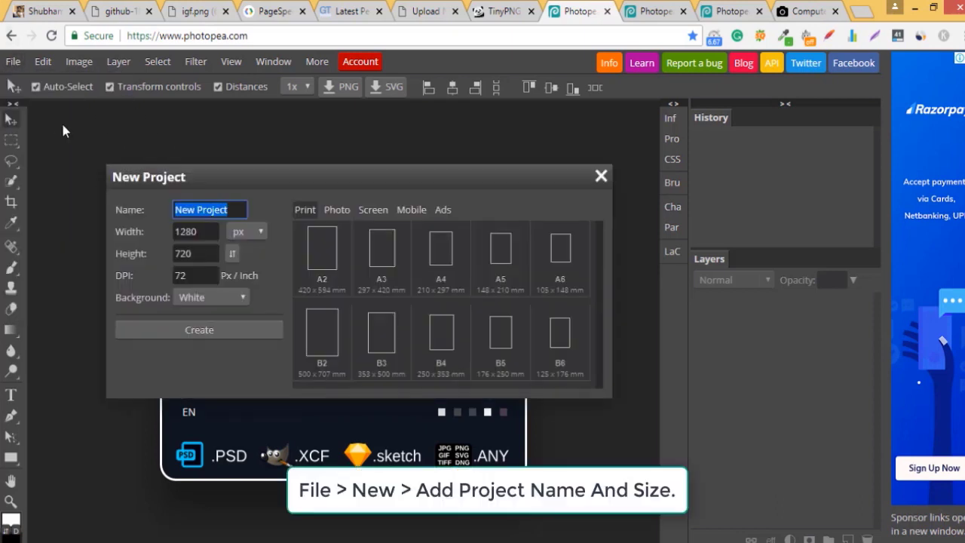
left_click(194, 228)
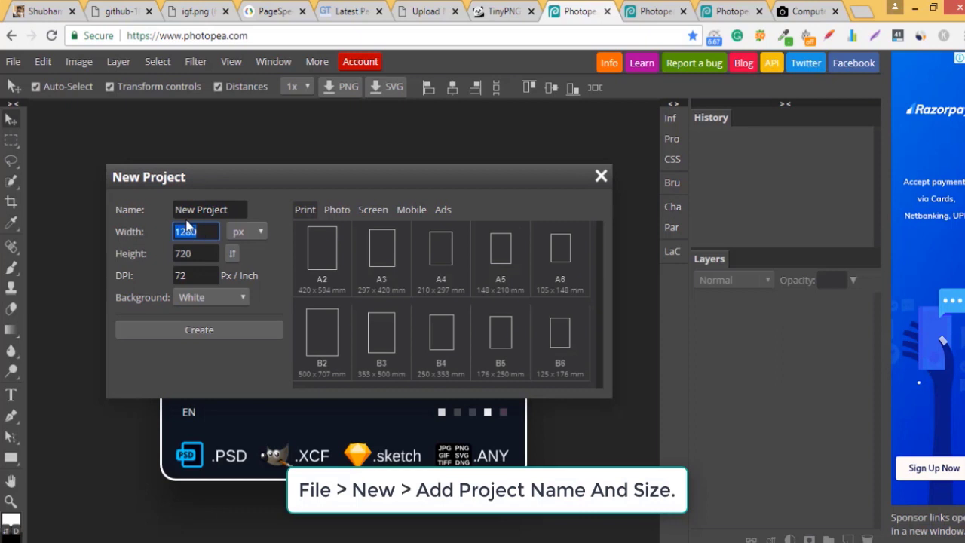
type("60")
key("Tab")
key("Tab")
type("60")
left_click(223, 334)
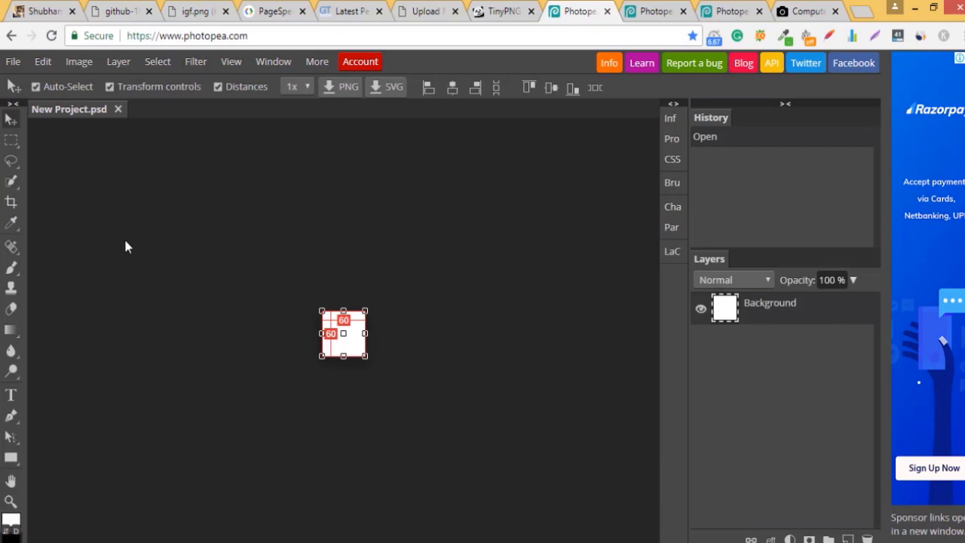
Select the white background with the Magic Wand, delete it, and deselect
right_click(11, 160)
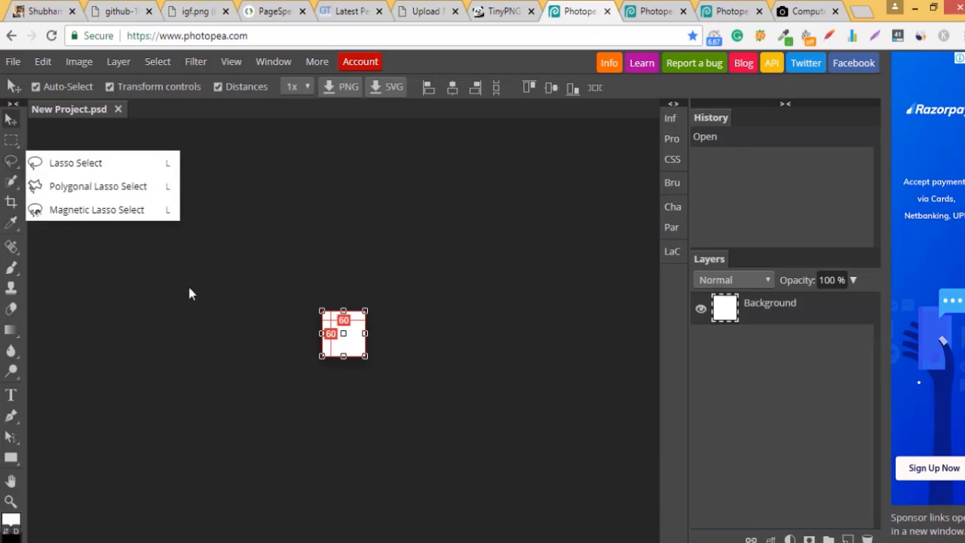
right_click(11, 182)
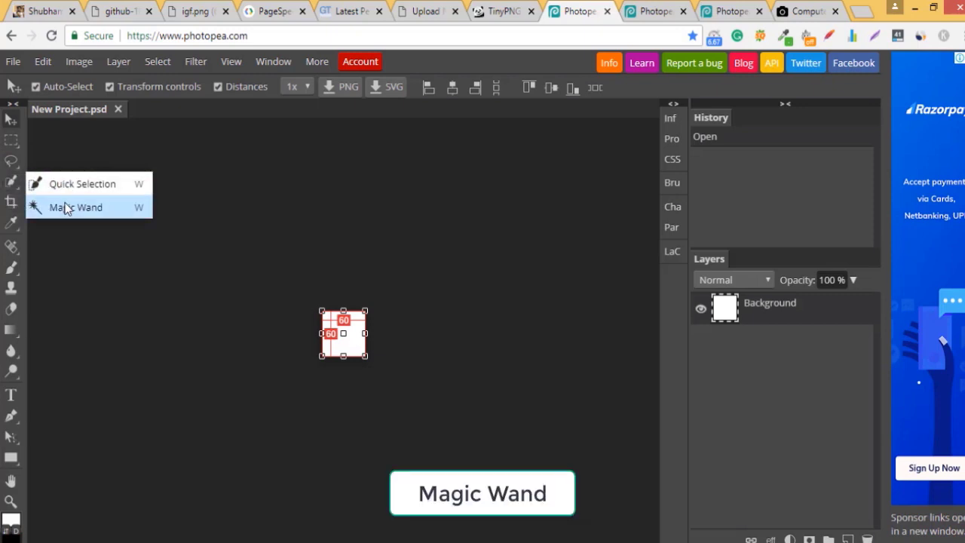
left_click(120, 205)
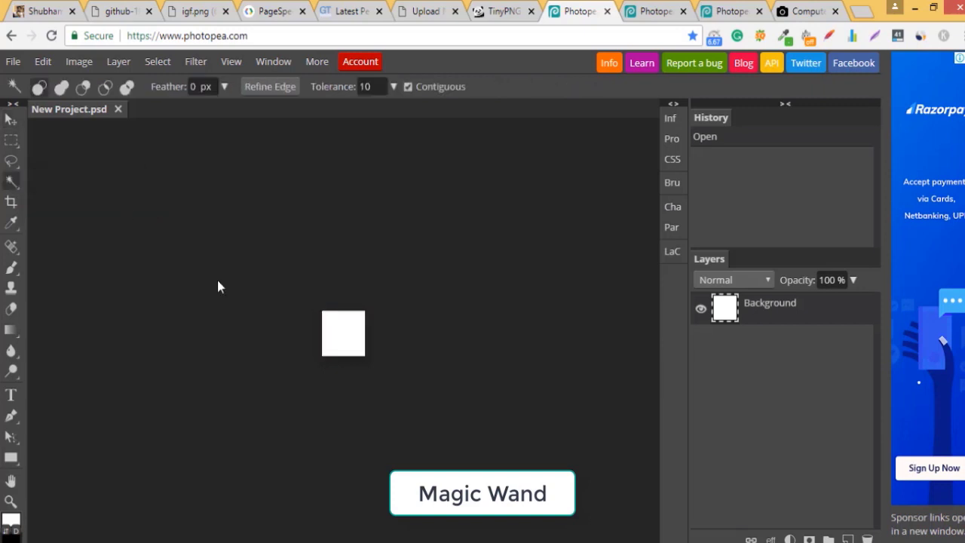
left_click(349, 343)
key("Delete")
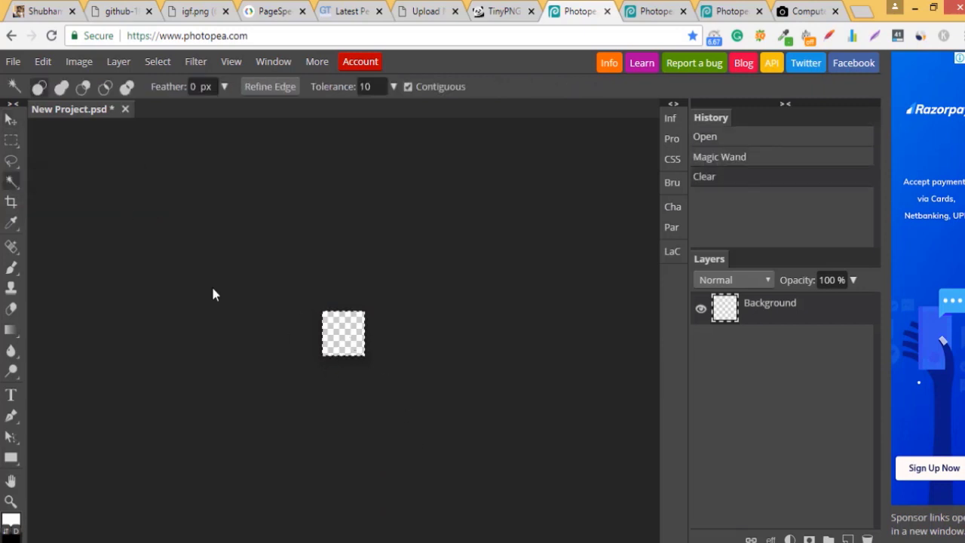
key("ctrl+d")
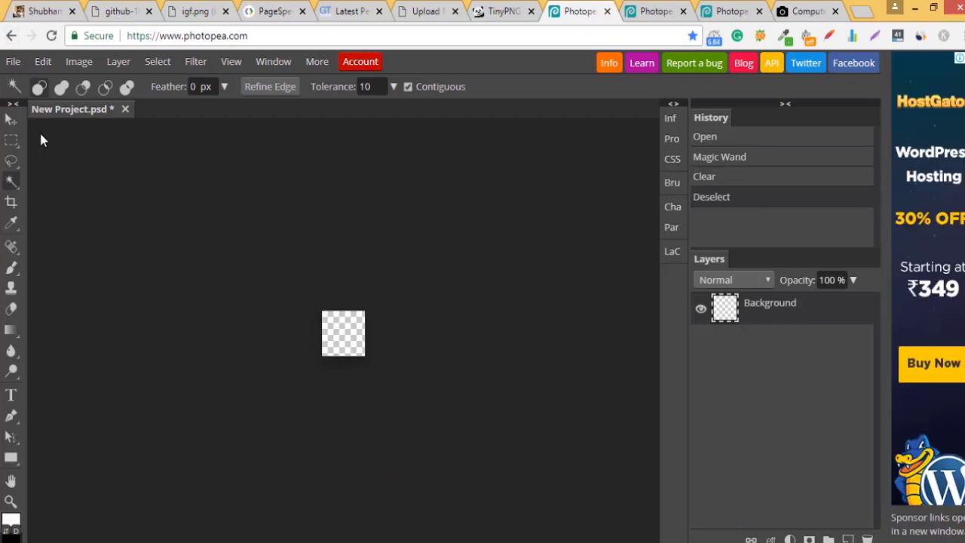
left_click(10, 119)
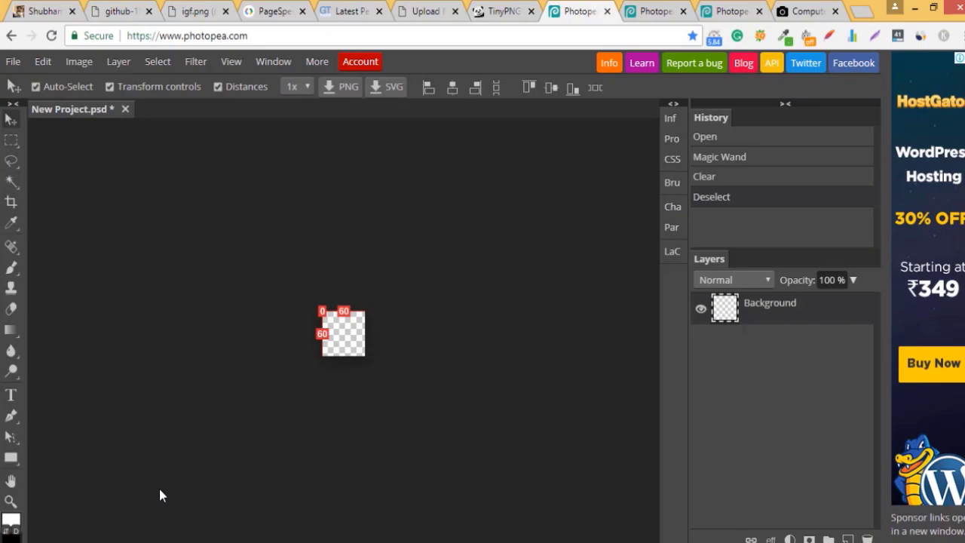
left_click(75, 508)
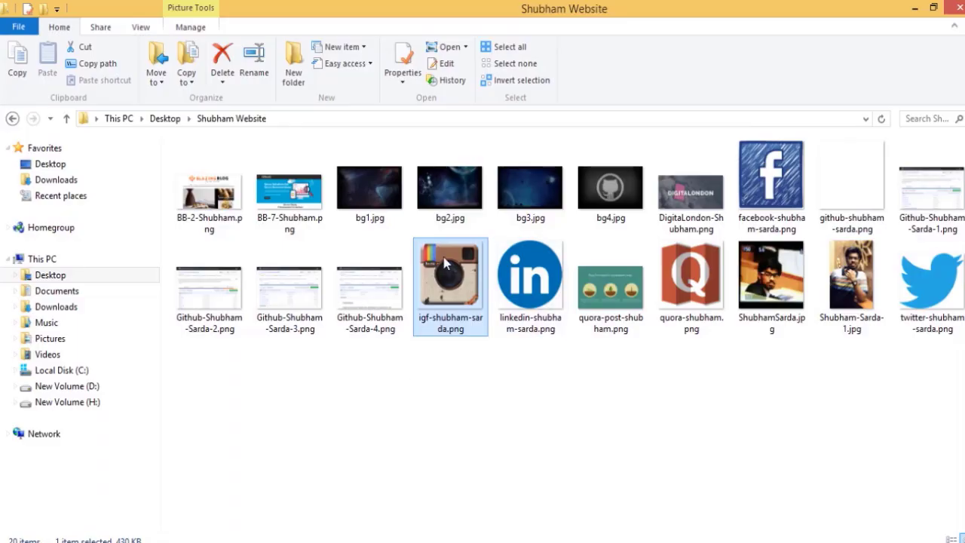
left_click_drag(435, 276, 334, 370)
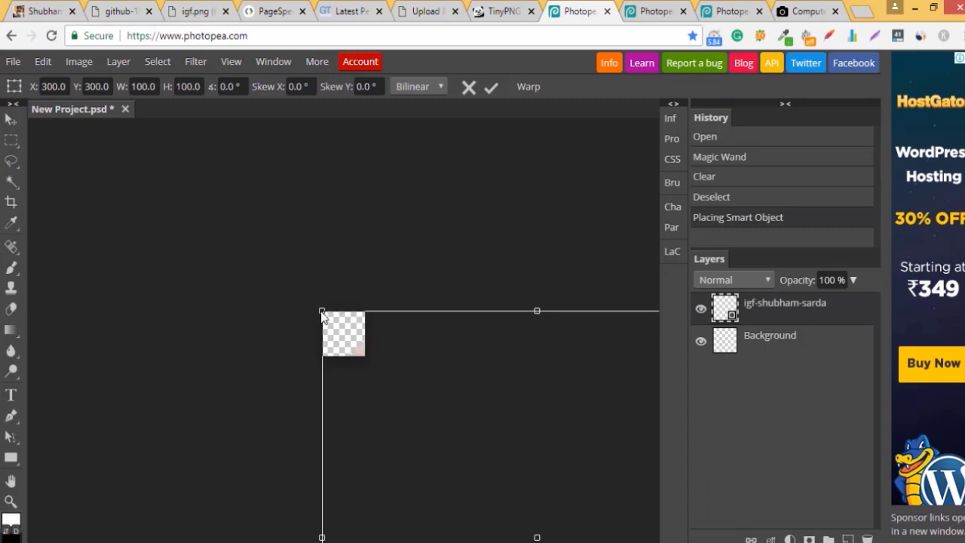
left_click(143, 86)
type("10")
key("Tab")
type("10")
key("Return")
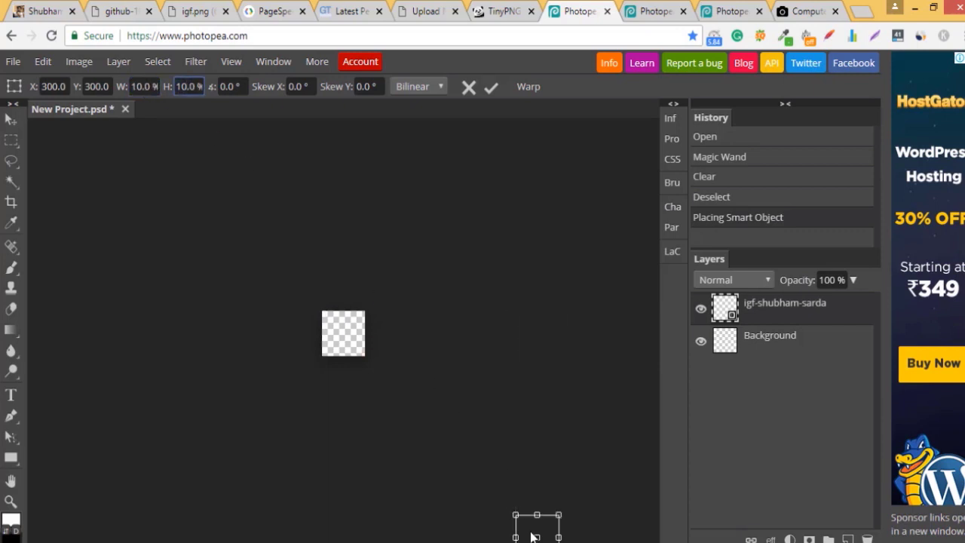
left_click(477, 475)
left_click_drag(536, 528, 343, 333)
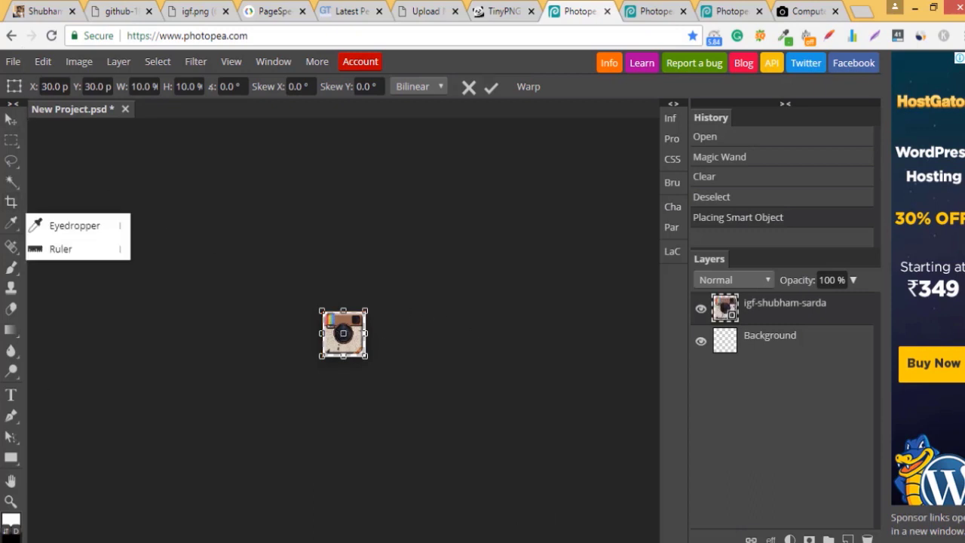
left_click(9, 502)
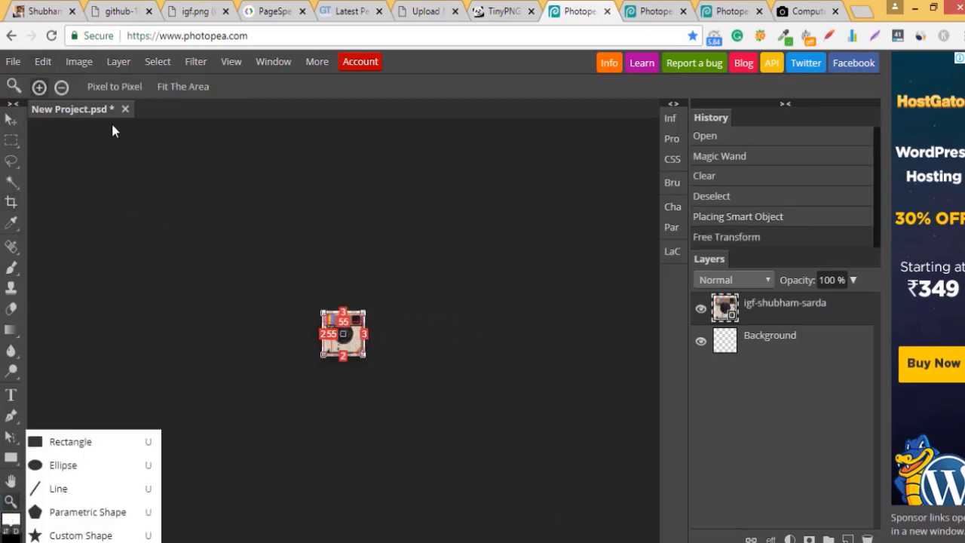
Zoom in, nudge the icon one pixel right, and open PNG export settings estimating 7,255 B
left_click(389, 391)
left_click(389, 385)
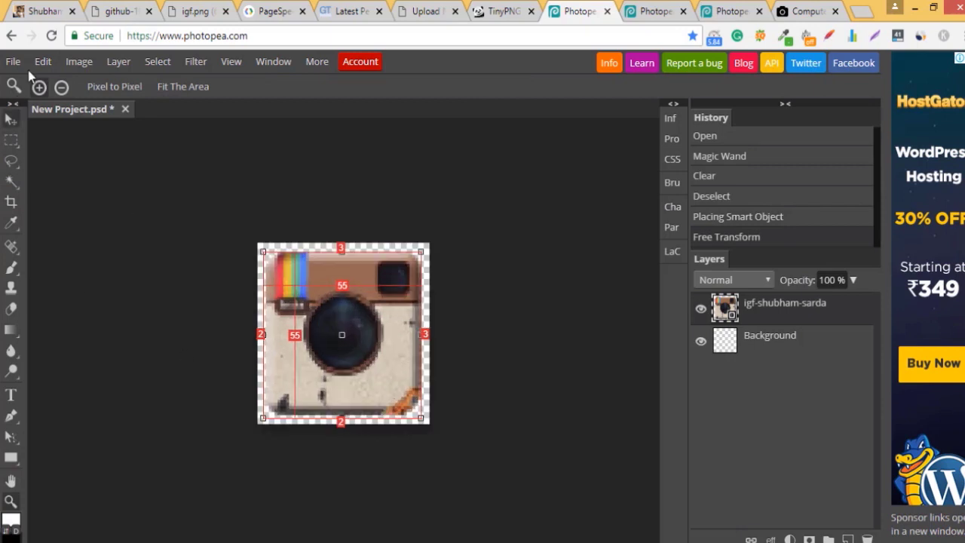
left_click(10, 119)
key("Right")
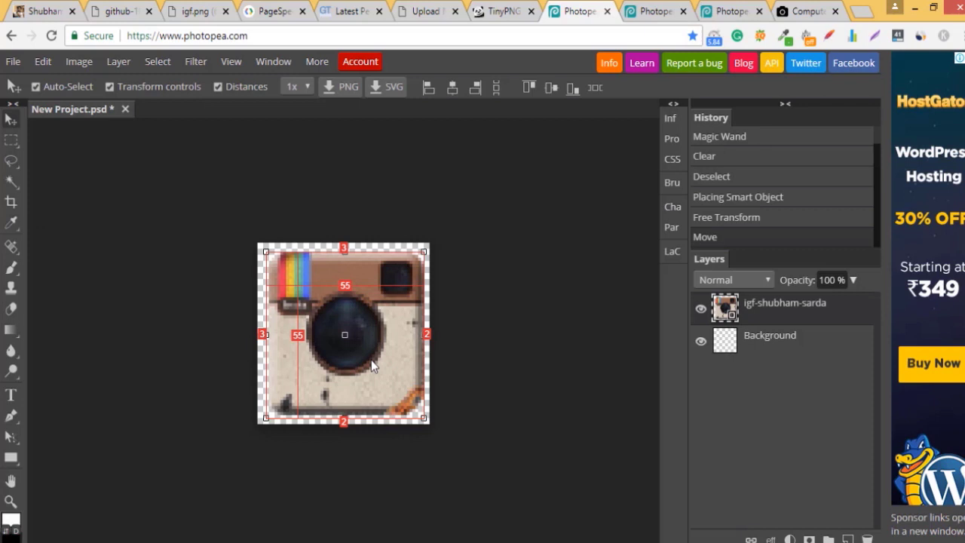
left_click(13, 62)
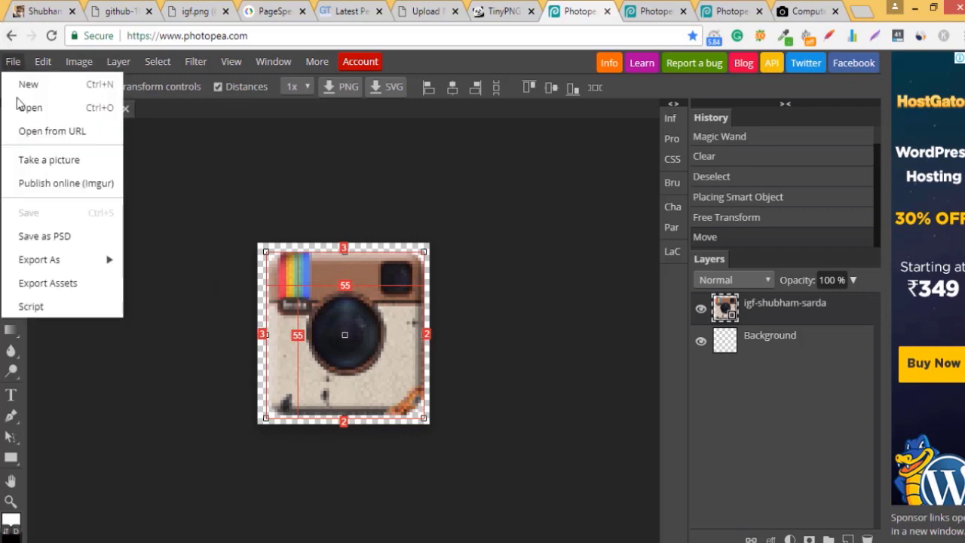
mouse_move(63, 260)
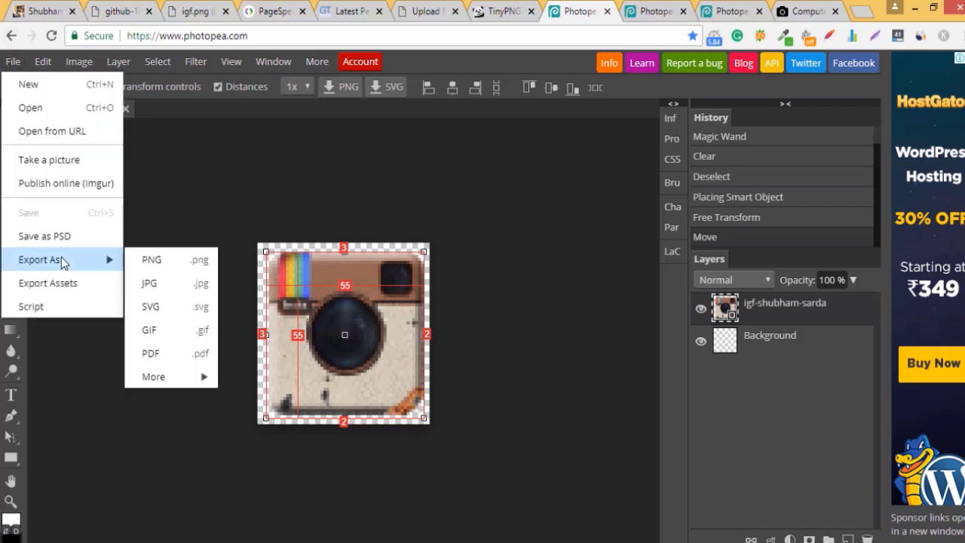
left_click(178, 260)
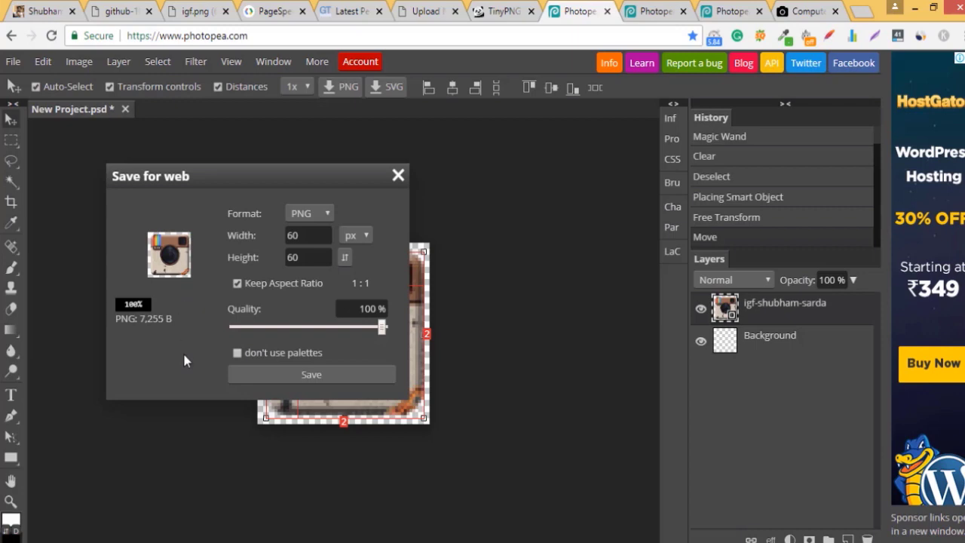
Close the export window, review the shubhamsarda.com footer's Digital Presence icons, then return to Photopea
left_click(398, 176)
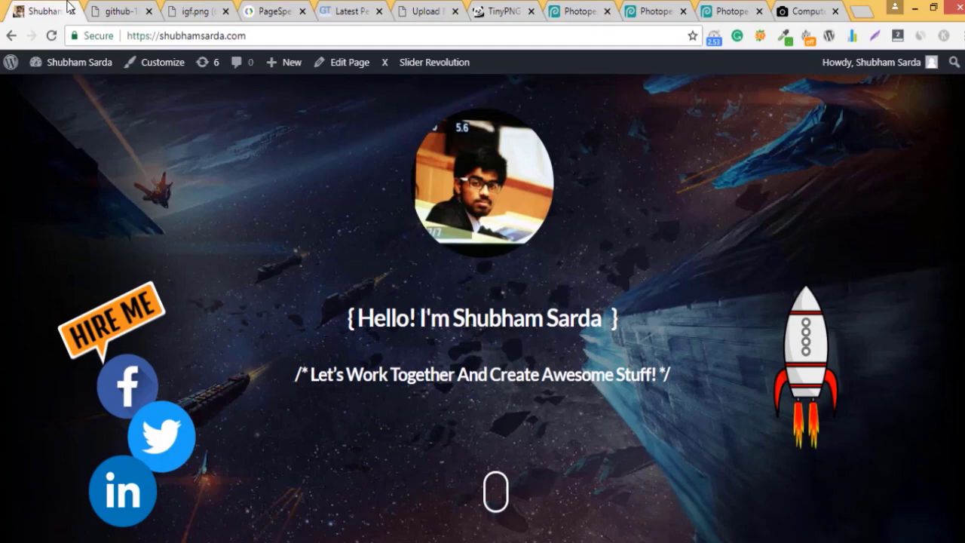
left_click(44, 11)
scroll(576, 404, "down", 20)
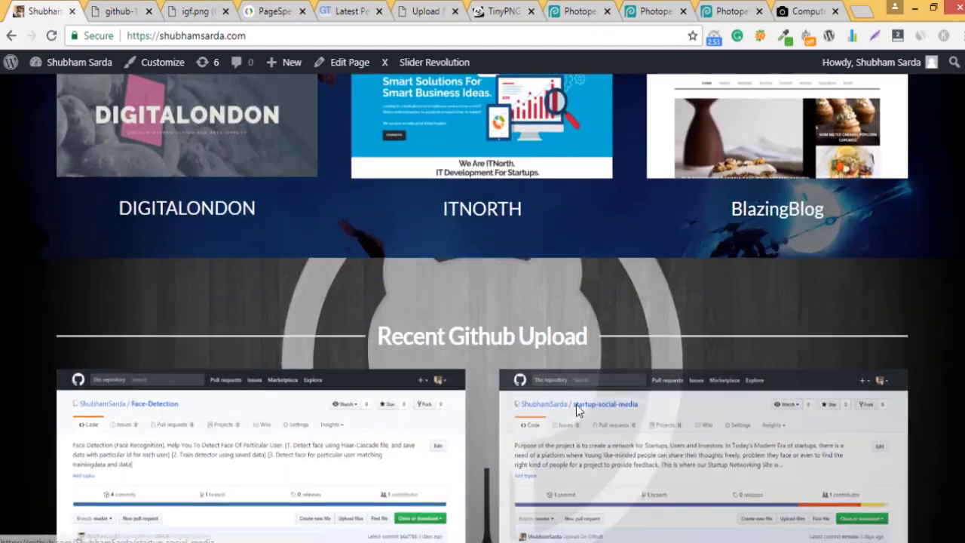
scroll(576, 404, "down", 15)
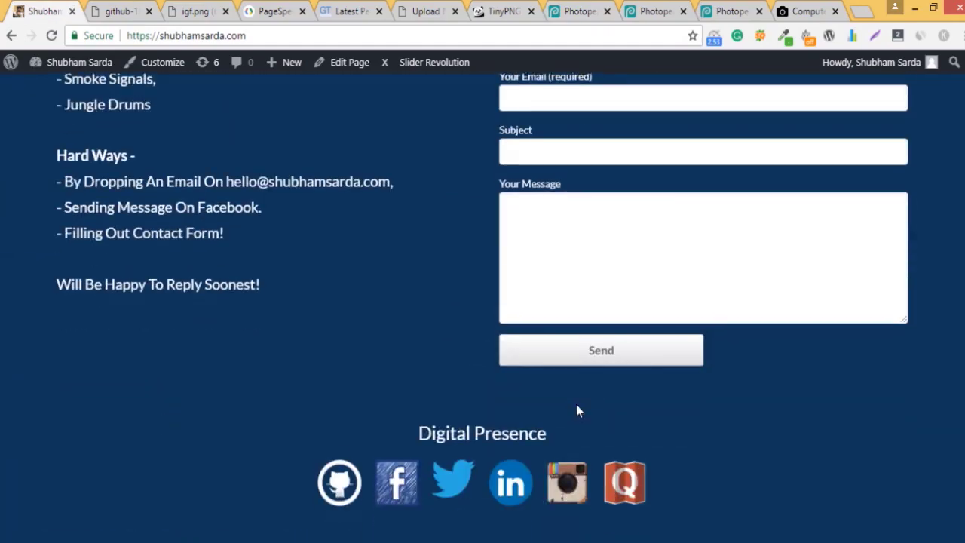
left_click(676, 8)
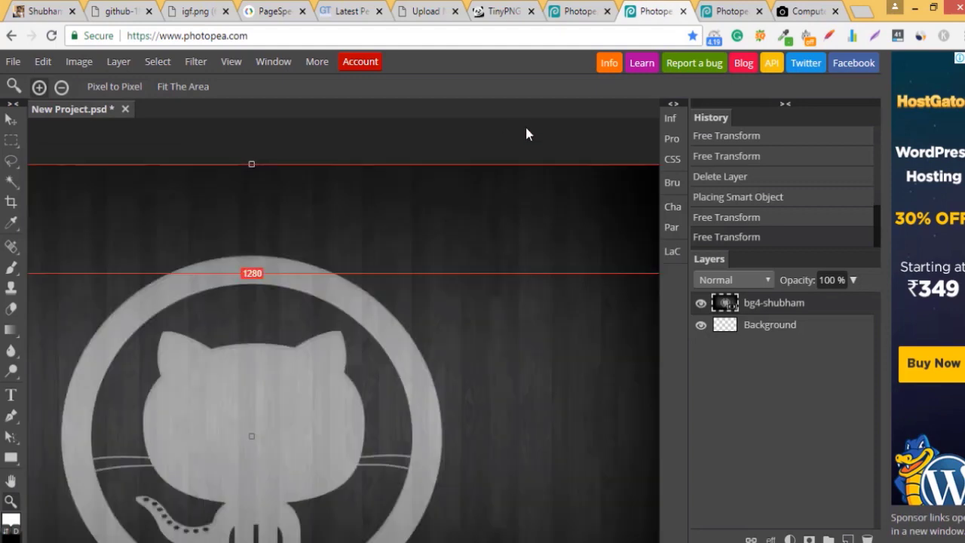
Switch to the Photopea tab holding the bg4-shubham GitHub background project
left_click(713, 9)
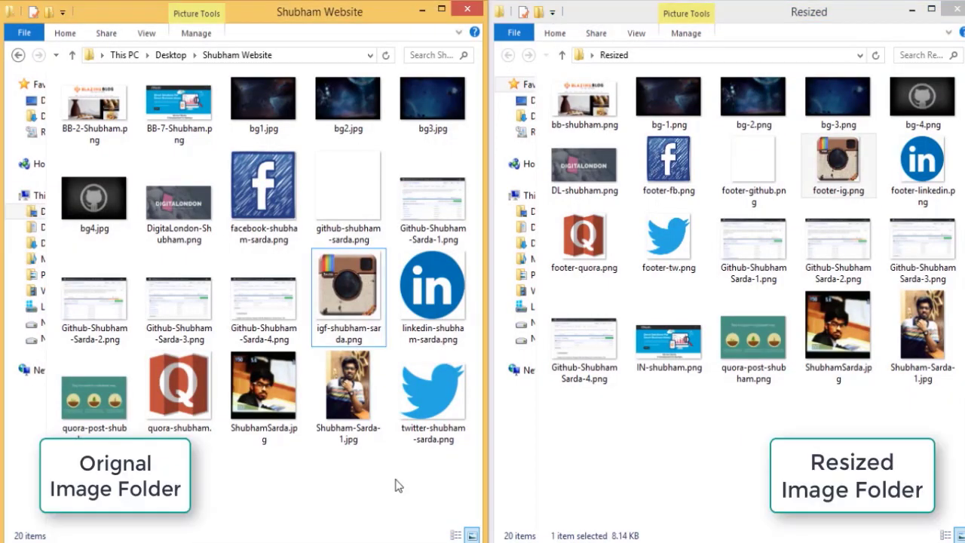
left_click(372, 319)
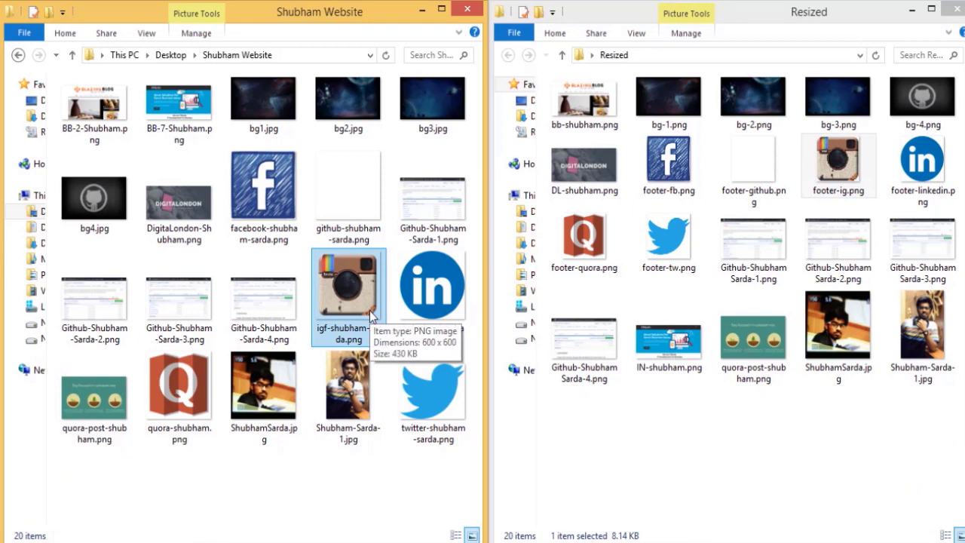
left_click(846, 184)
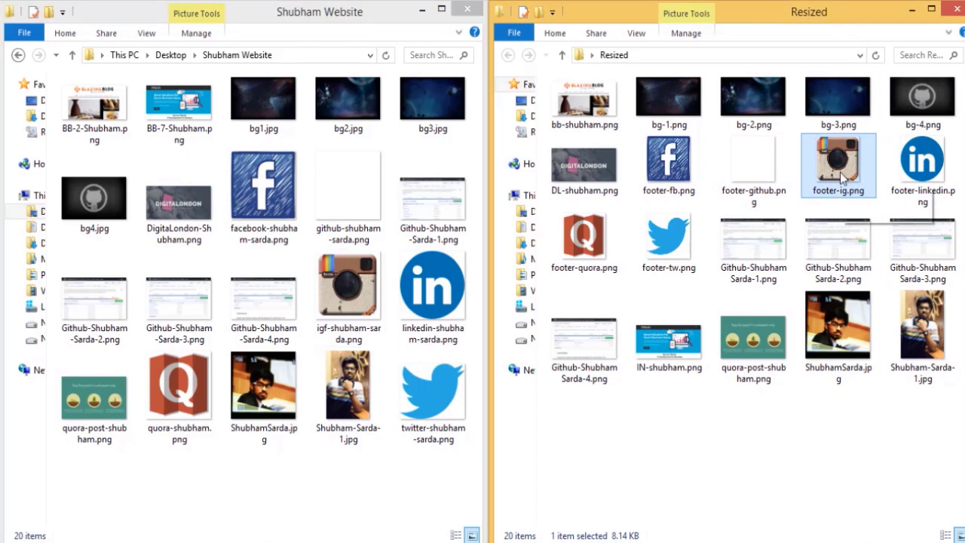
mouse_move(843, 177)
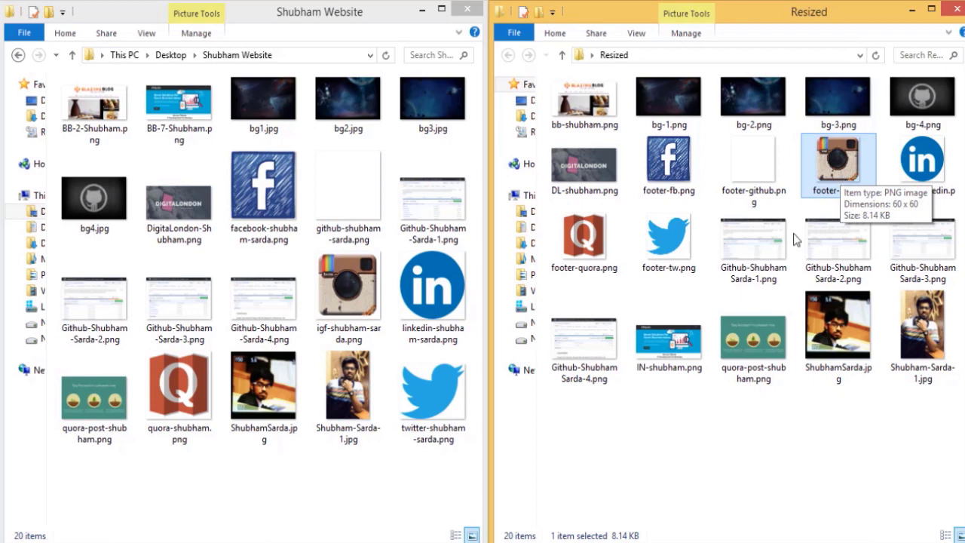
left_click(723, 467)
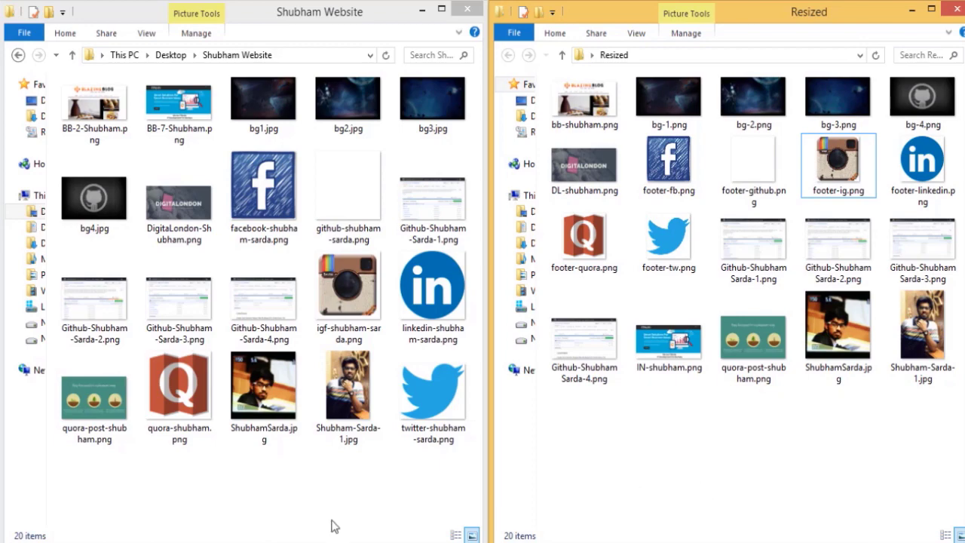
left_click(305, 539)
Bring up the tinypng.com compression page in its Chrome tab
left_click(506, 9)
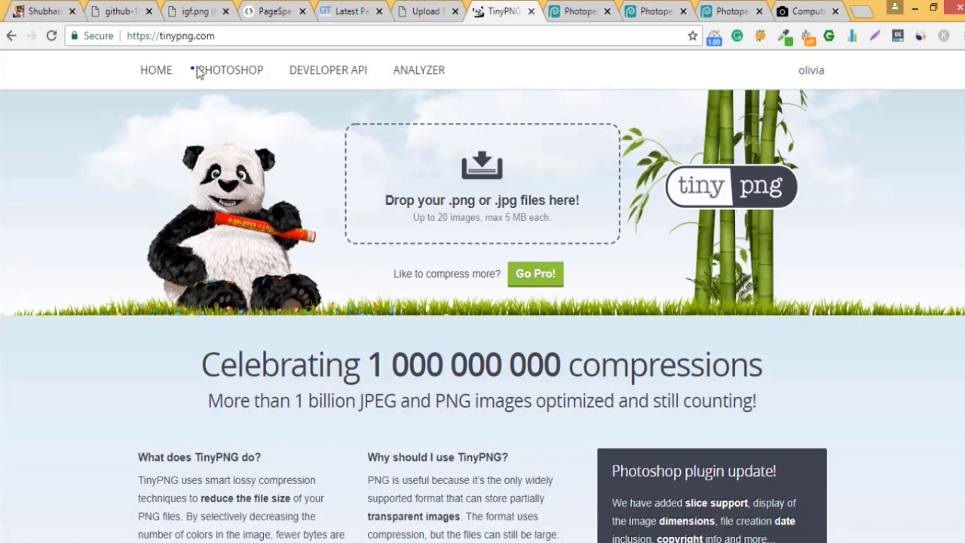
mouse_move(198, 67)
left_mouse_down()
mouse_move(172, 75)
mouse_move(193, 66)
left_mouse_up()
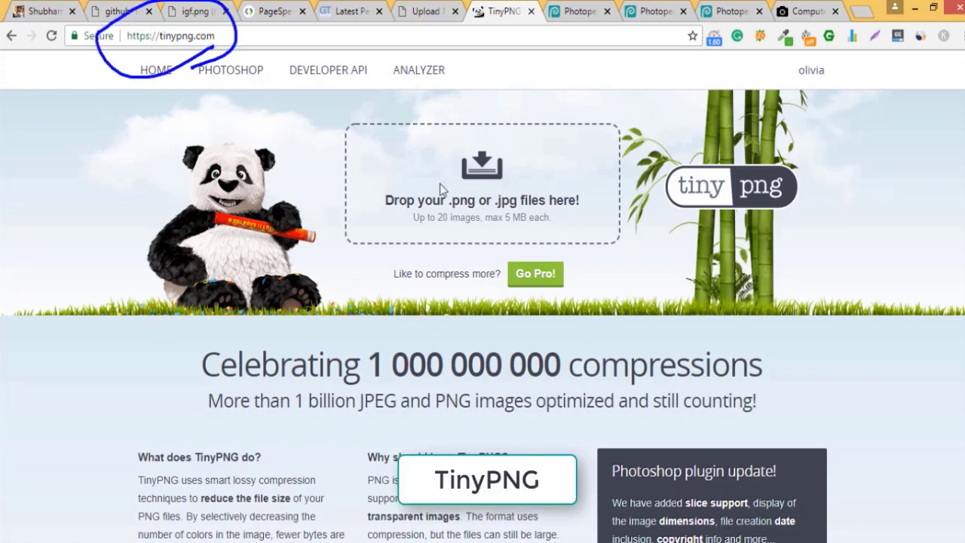
mouse_move(465, 193)
left_mouse_down()
mouse_move(493, 180)
mouse_move(529, 181)
left_mouse_up()
Upload bg-1.png through bg-4.png from the Resized folder to TinyPNG for compression
left_click(441, 182)
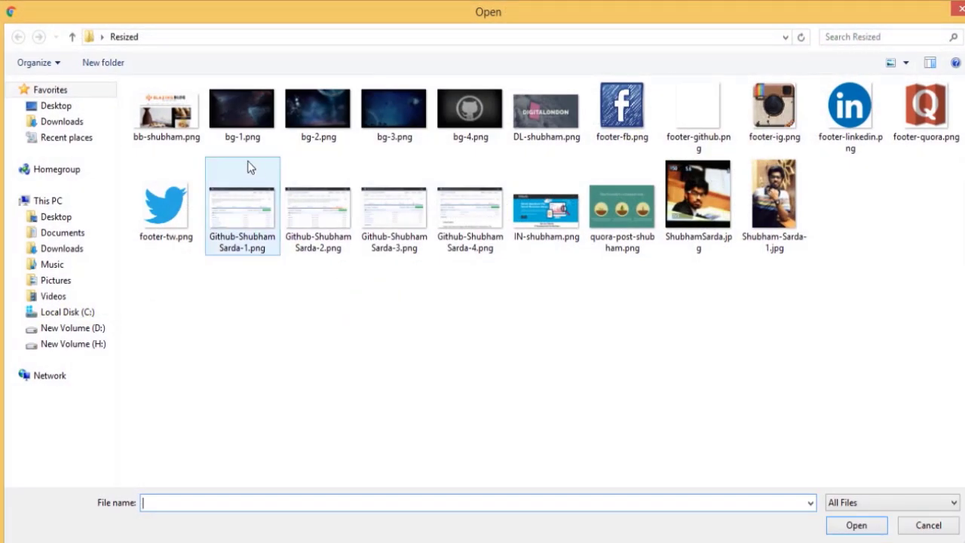
left_click(241, 132)
left_click(324, 129, "ctrl")
left_click(423, 130, "ctrl")
left_click(476, 140, "ctrl")
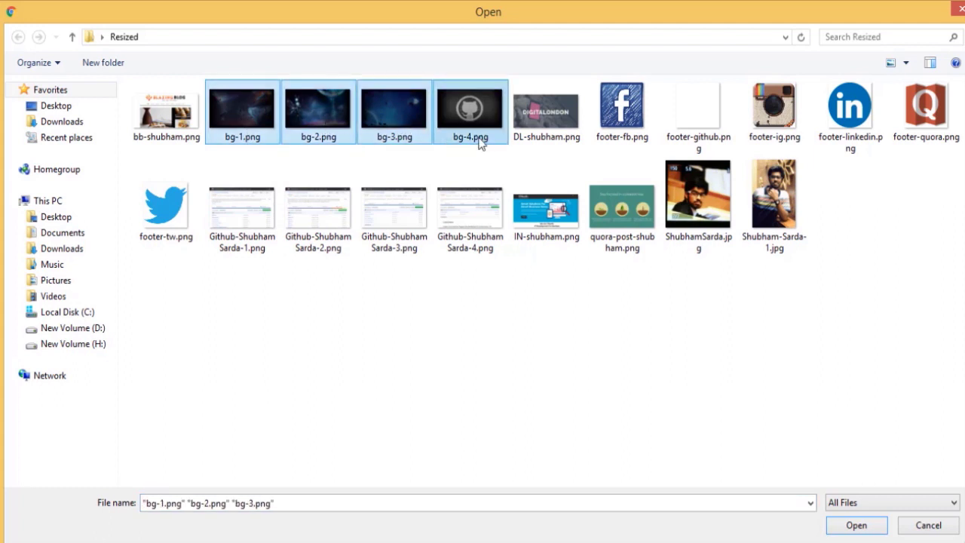
left_click(841, 528)
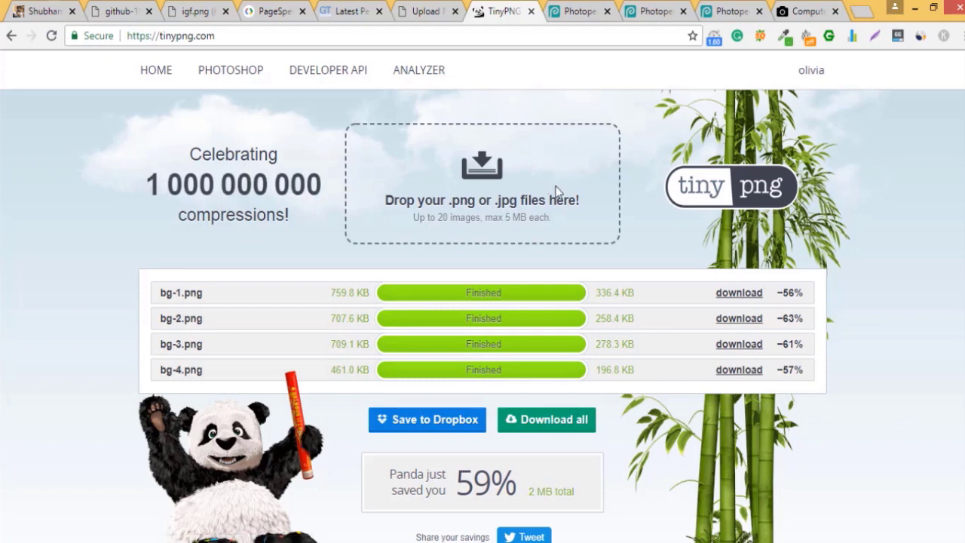
Download the compressed bg-1 to bg-4 images into the Compressed folder
mouse_move(820, 263)
left_mouse_down()
mouse_move(738, 327)
mouse_move(831, 311)
left_mouse_up()
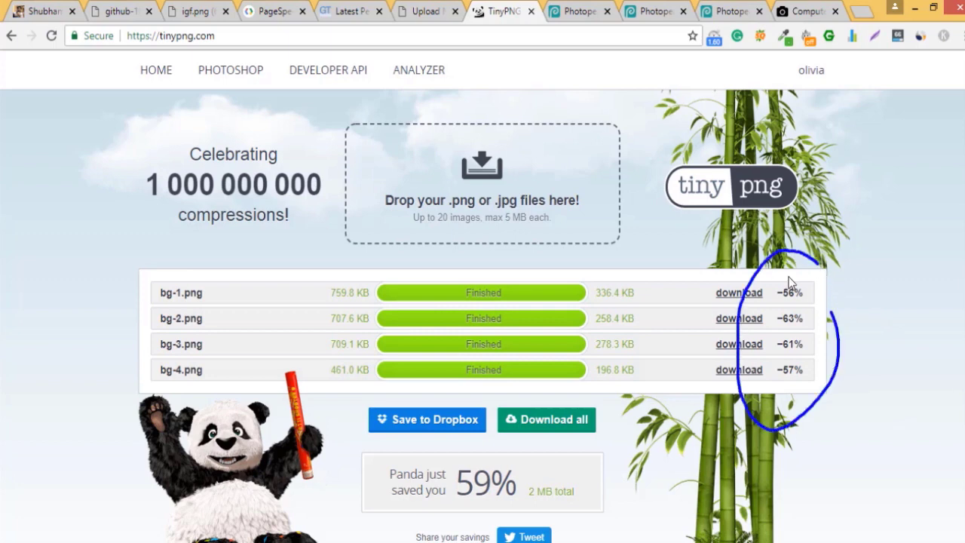
left_click_drag(769, 279, 831, 312)
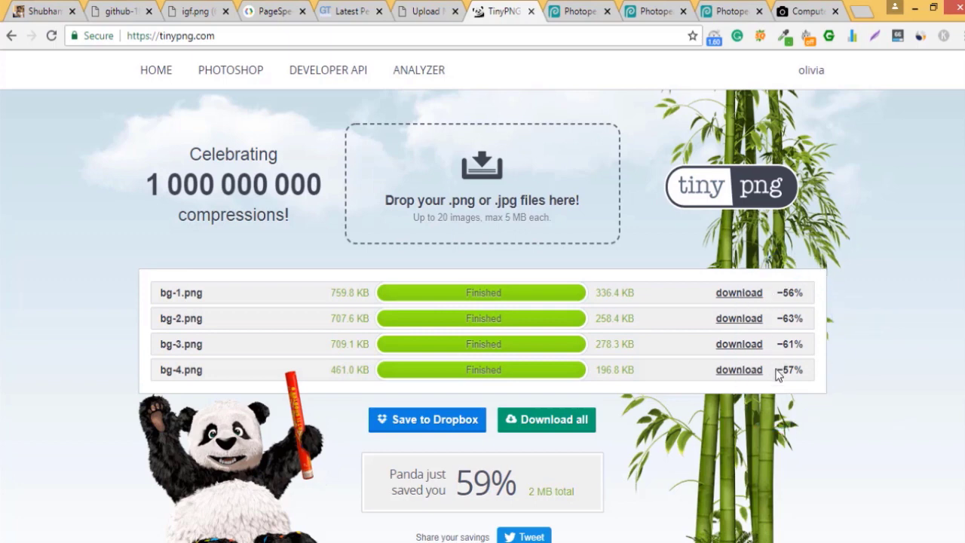
left_click(744, 298)
left_click(750, 319)
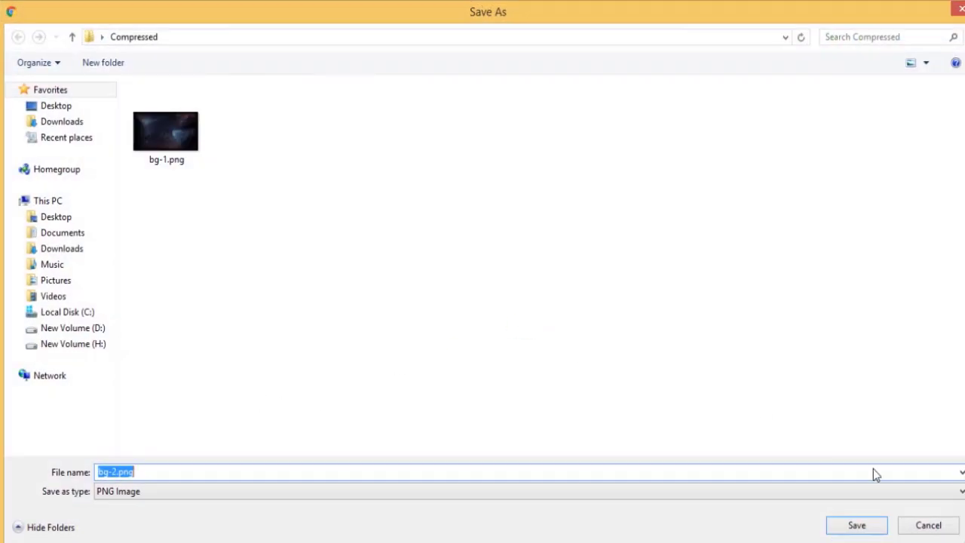
left_click(870, 525)
left_click(739, 343)
left_click(739, 370)
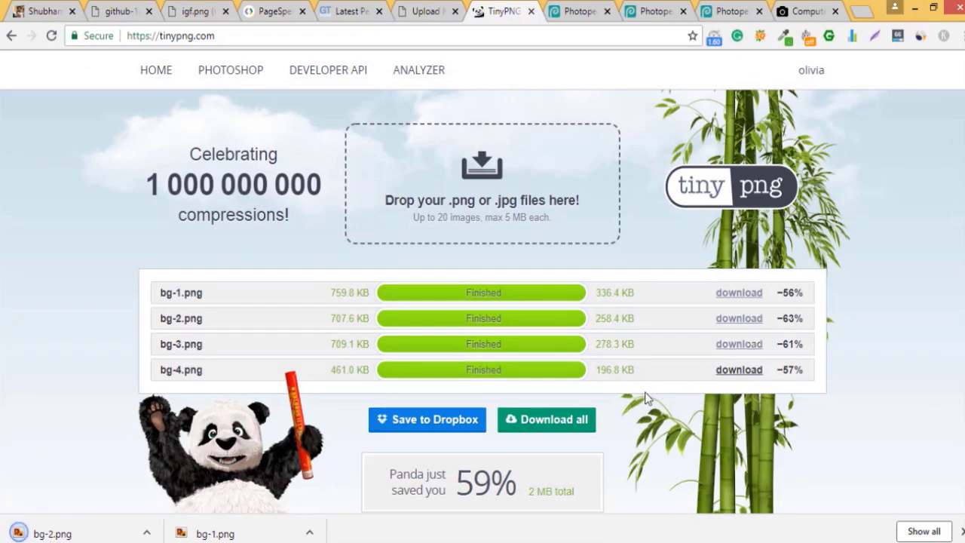
left_click(442, 216)
Upload all the remaining images in the Resized folder to TinyPNG for compression
key("ctrl+a")
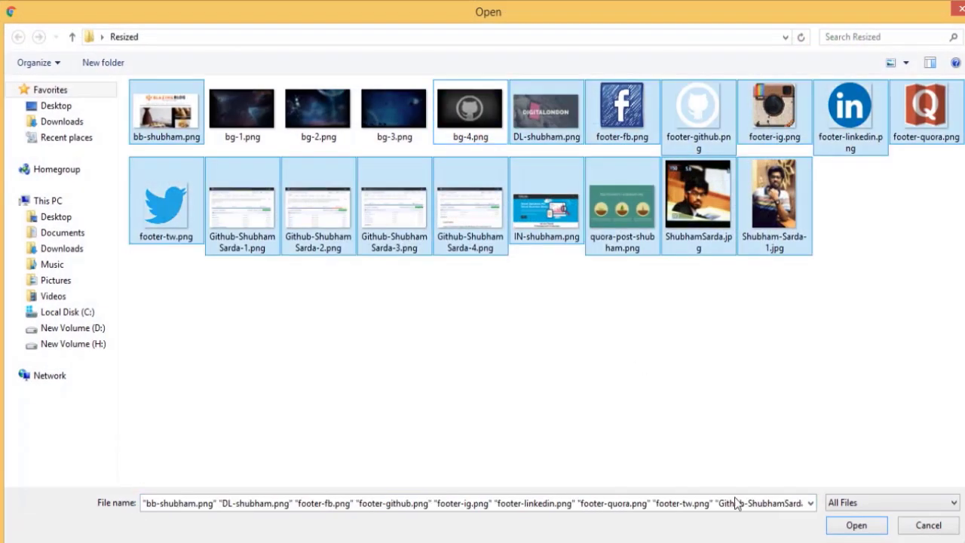
left_click(856, 525)
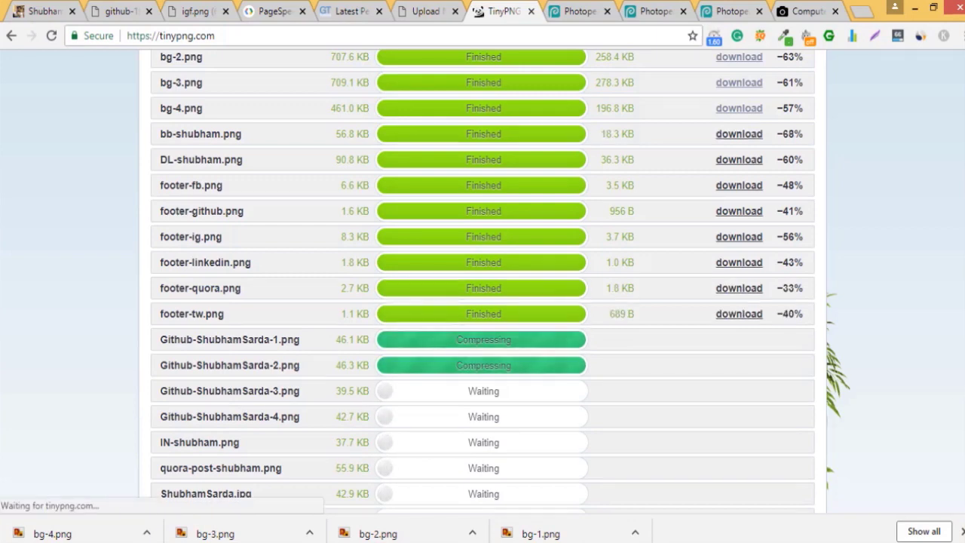
scroll(938, 238, "up", 3)
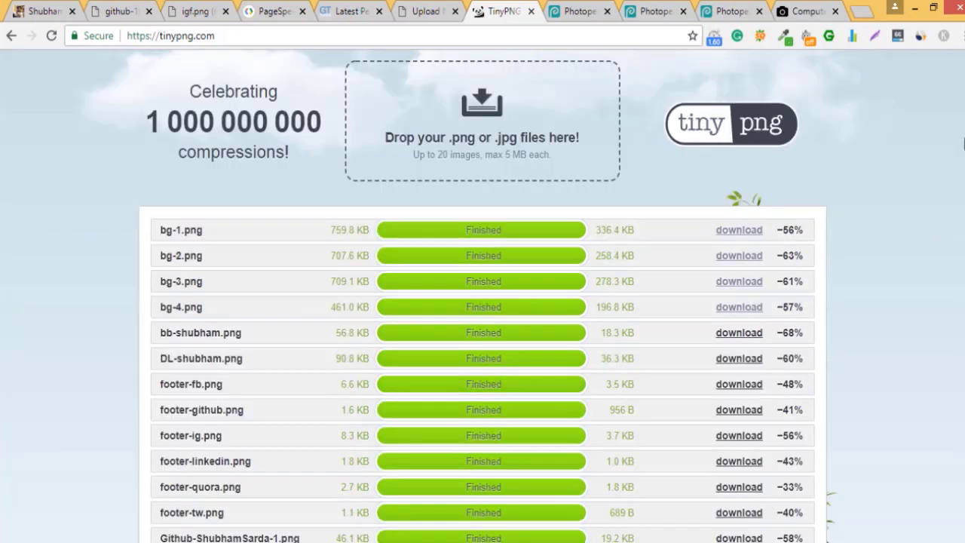
scroll(483, 294, "down", 3)
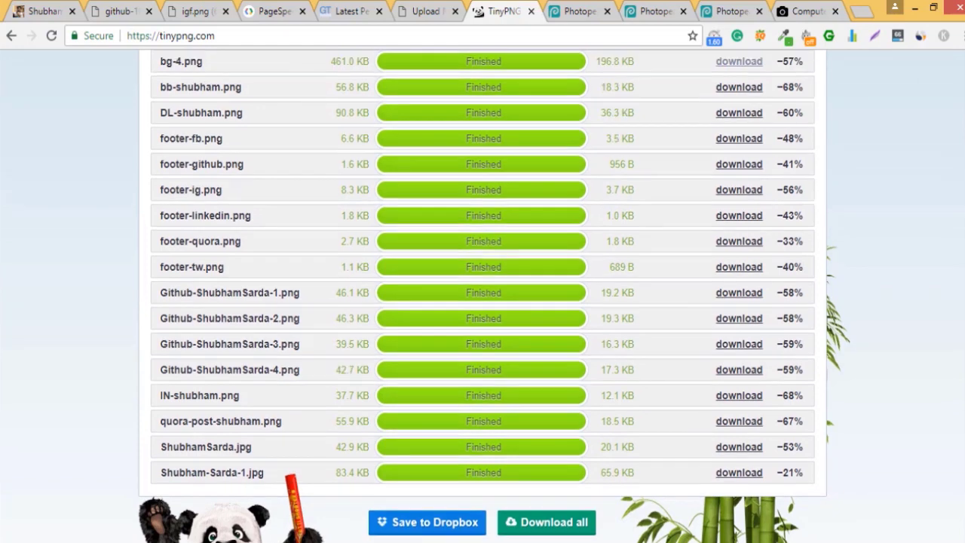
Review the twenty finished compressions and the 59%, 2 MB total savings figure
scroll(483, 294, "up", 2)
scroll(482, 294, "up", 1)
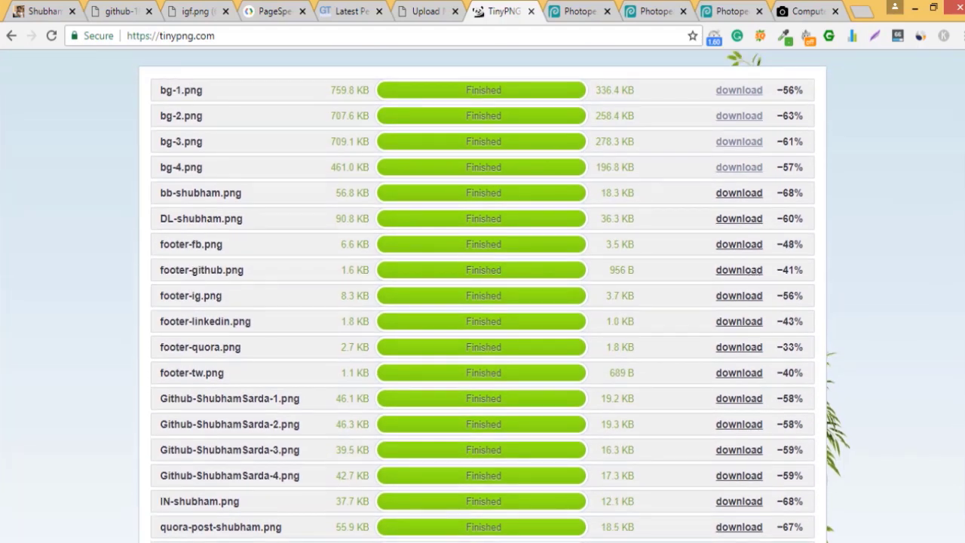
scroll(482, 294, "down", 2)
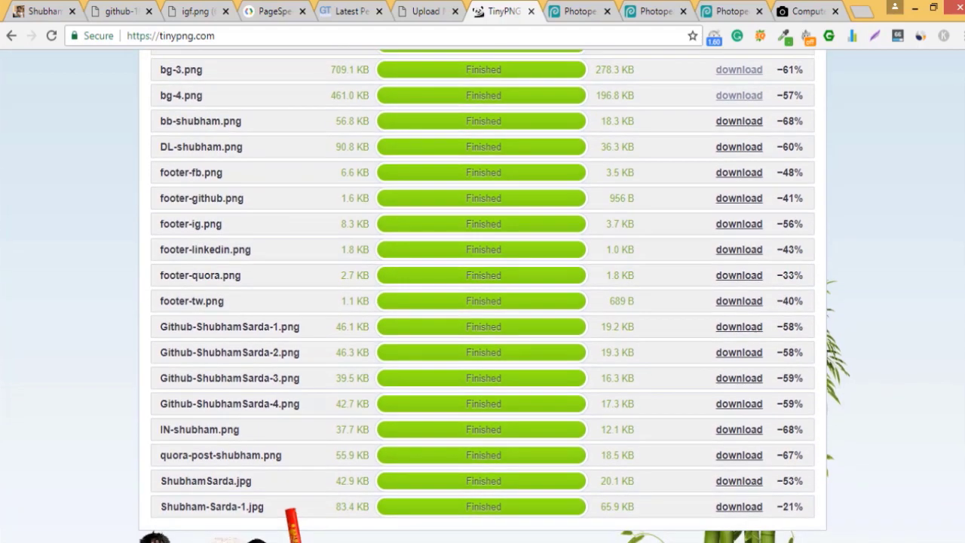
scroll(603, 349, "down", 5)
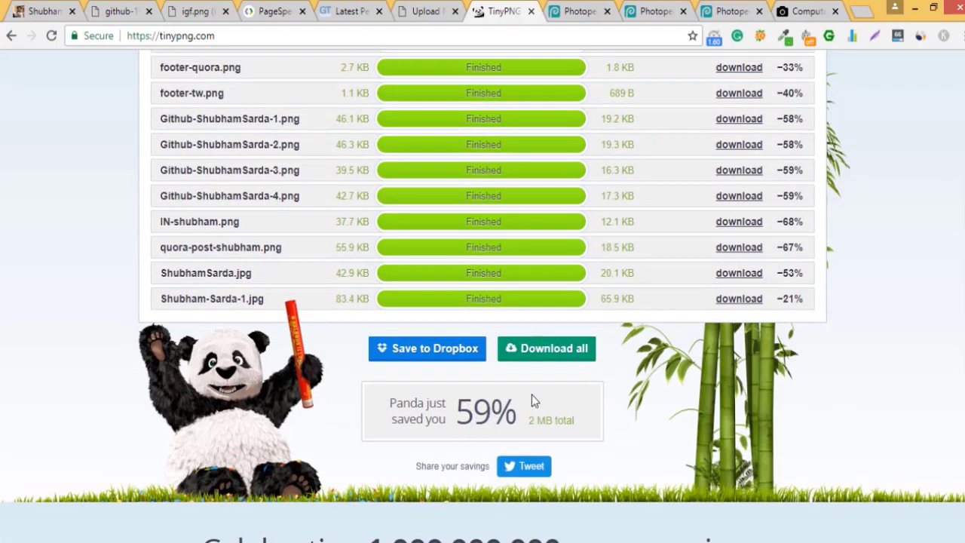
left_click_drag(585, 416, 525, 428)
left_click(743, 380)
scroll(956, 185, "up", 6)
scroll(761, 173, "down", 3)
scroll(762, 173, "up", 1)
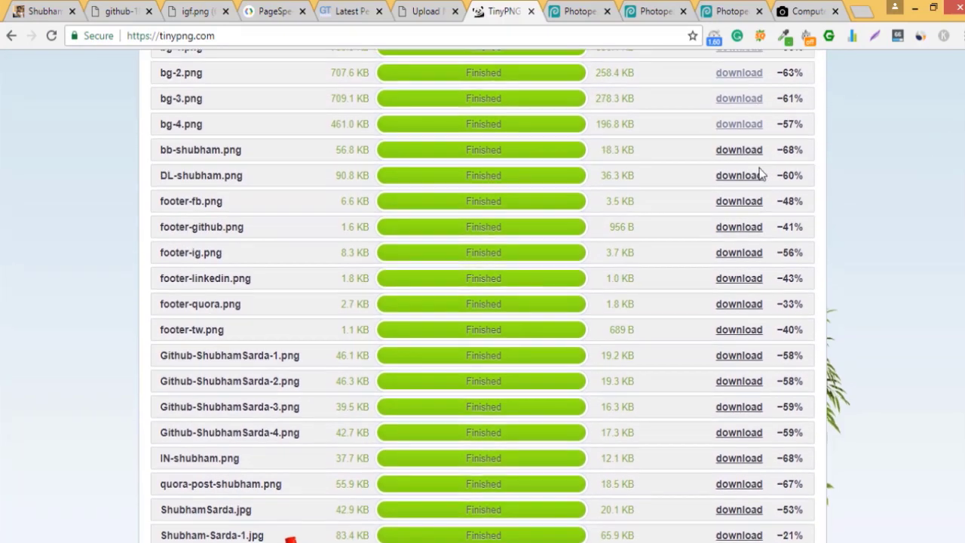
Save compressed bb-shubham, footer-fb, footer-github and footer-ig PNGs into the Compressed folder
left_click(750, 151)
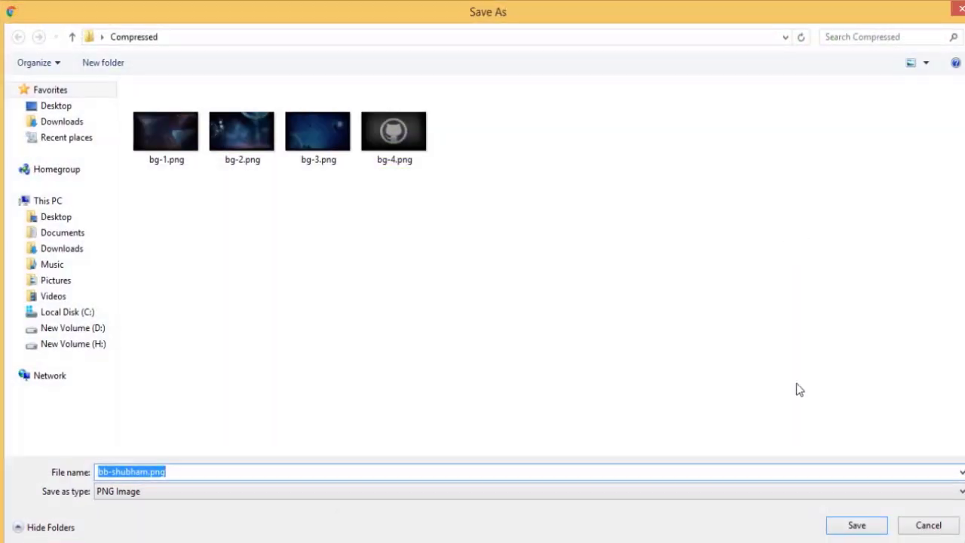
left_click(856, 526)
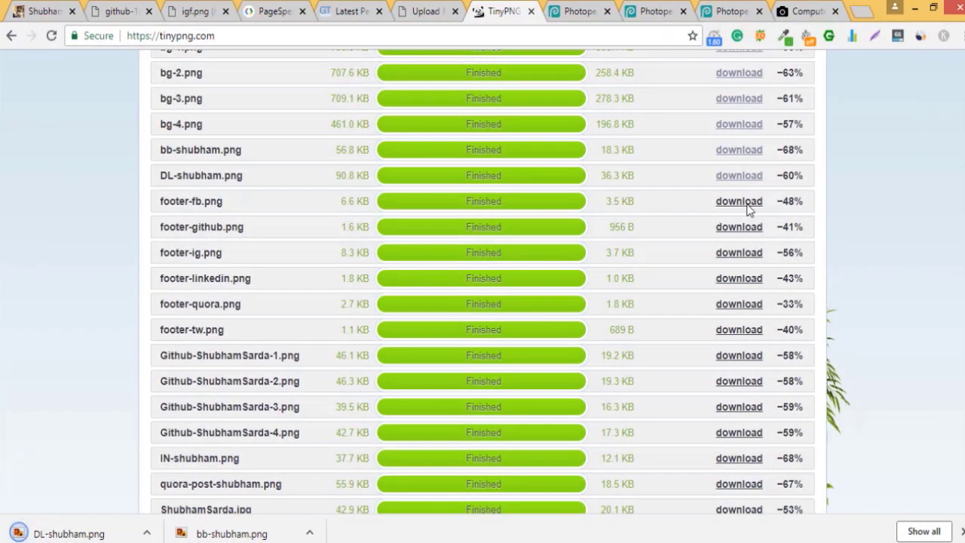
left_click(748, 209)
left_click(853, 525)
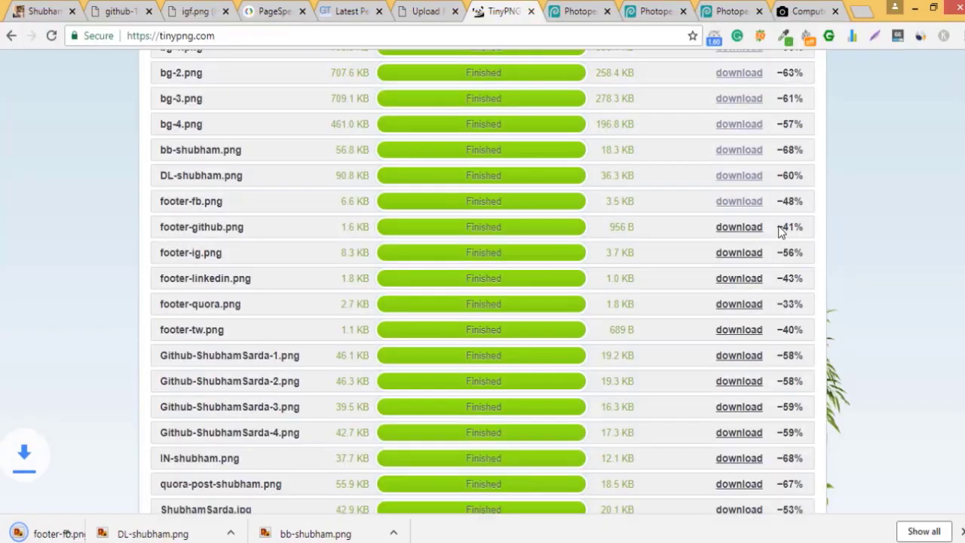
left_click(739, 227)
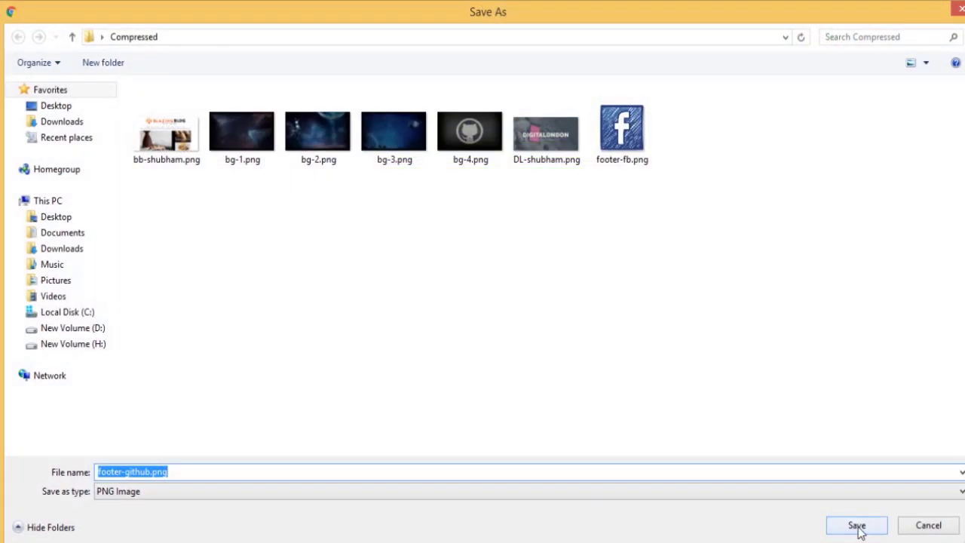
left_click(856, 526)
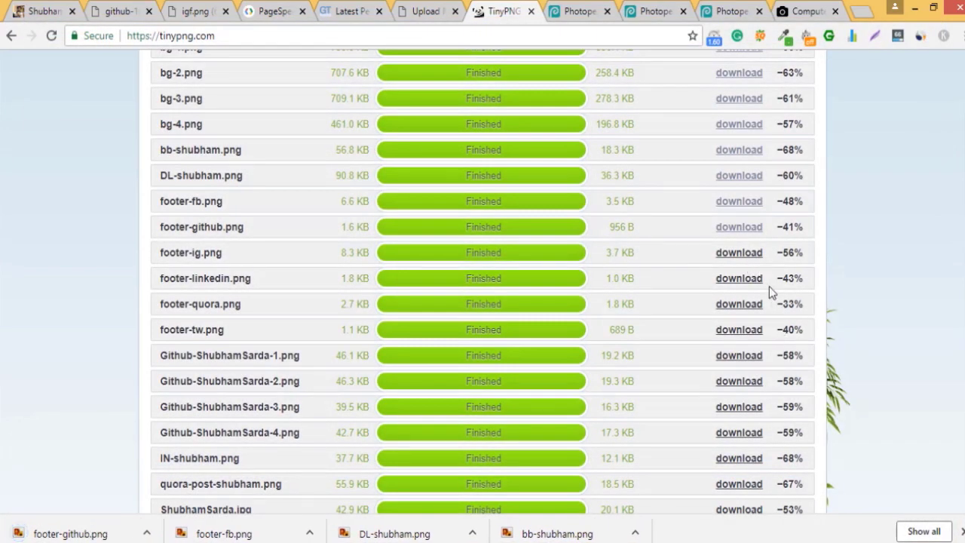
left_click(753, 255)
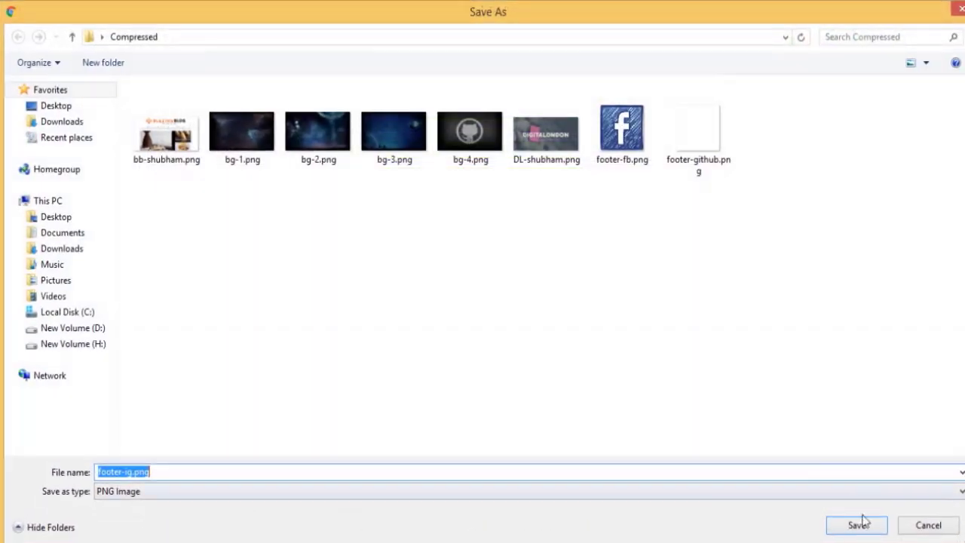
left_click(853, 523)
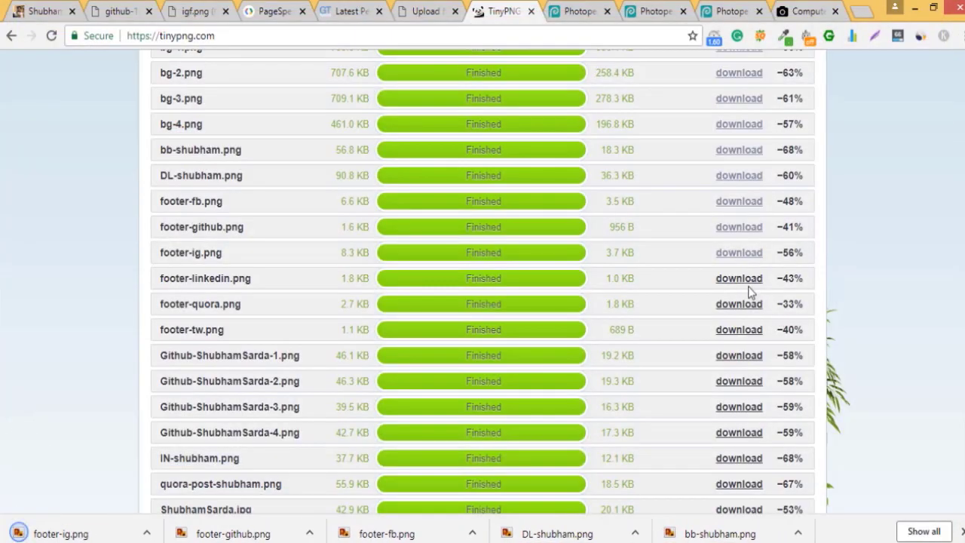
Save compressed footer-linkedin, footer-quora and the third Github screenshot into the Compressed folder
left_click(750, 280)
left_click(853, 525)
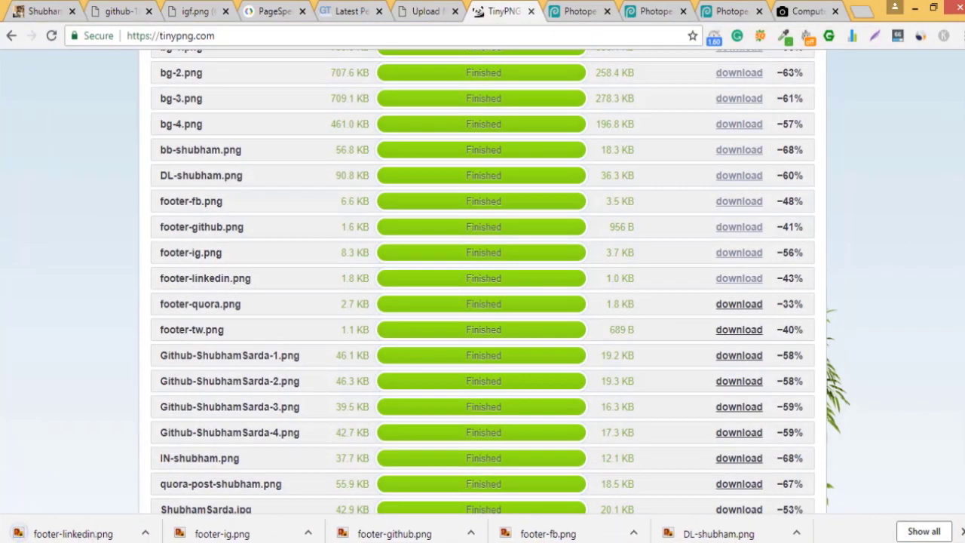
scroll(883, 274, "down", 3)
left_click(738, 190)
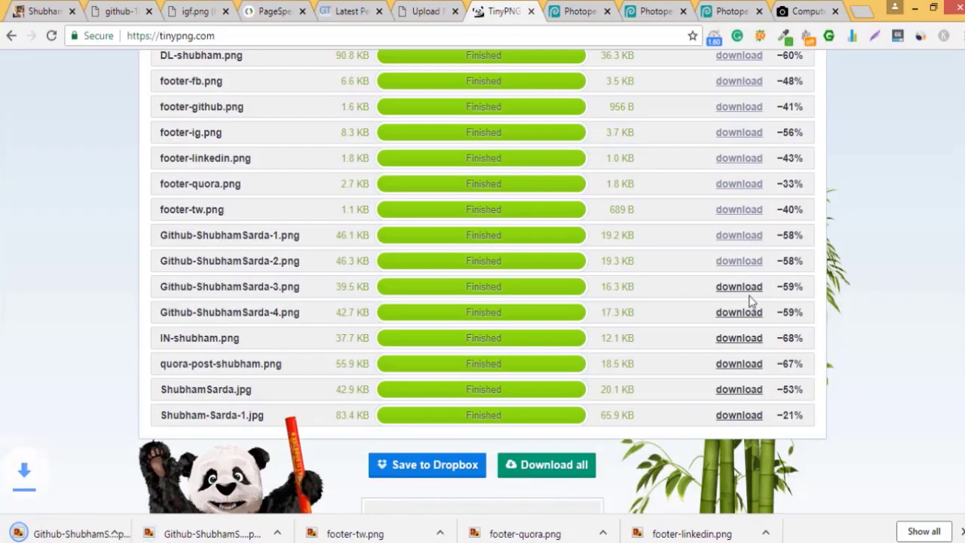
left_click(741, 288)
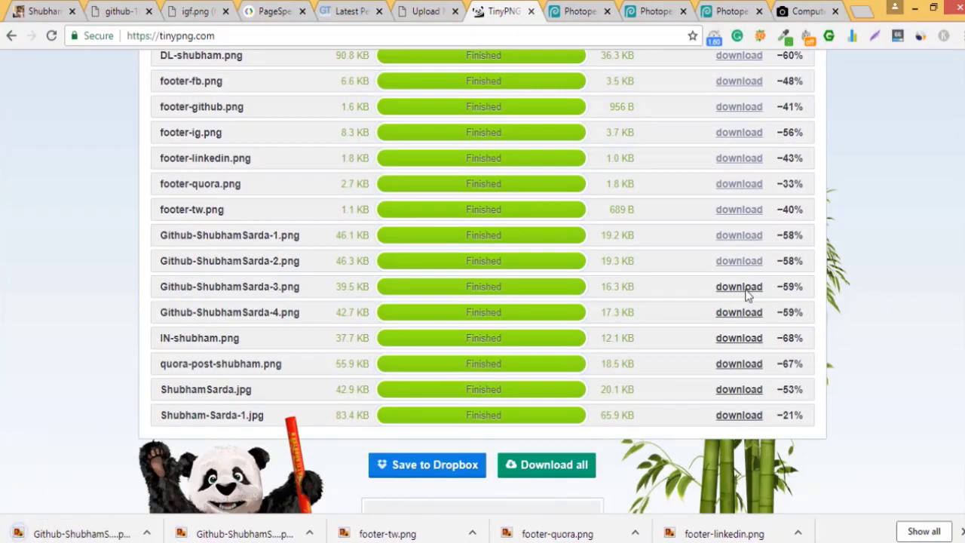
left_click(857, 525)
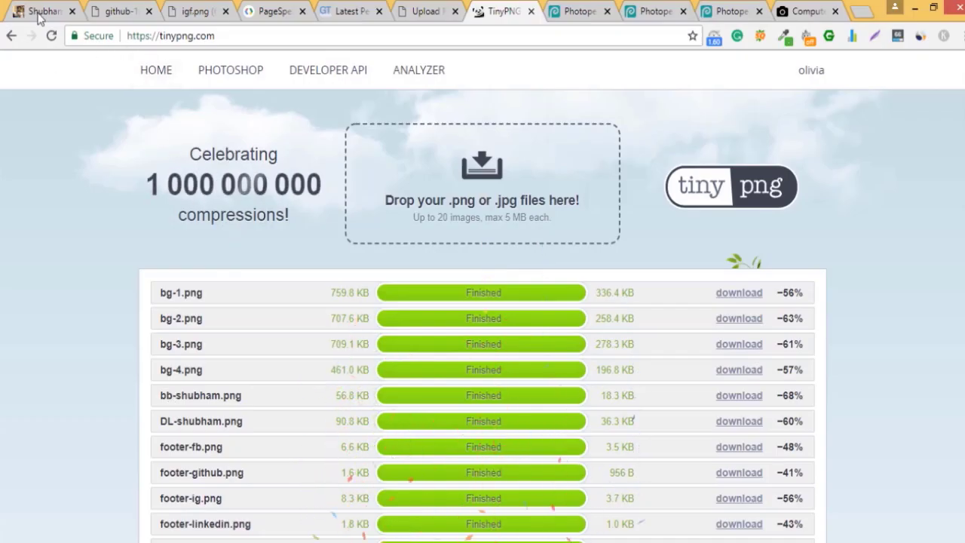
Return to the tab showing the live shubhamsarda.com homepage
left_click(38, 11)
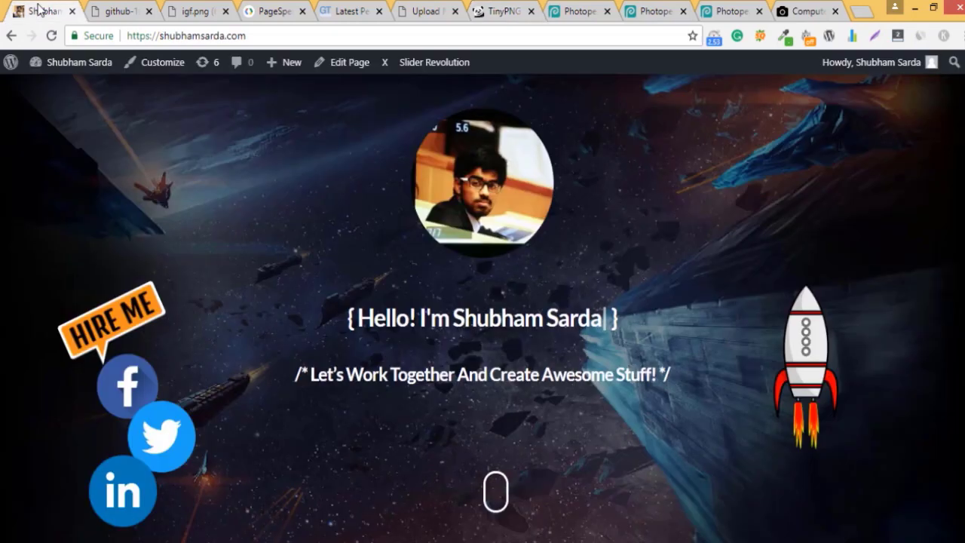